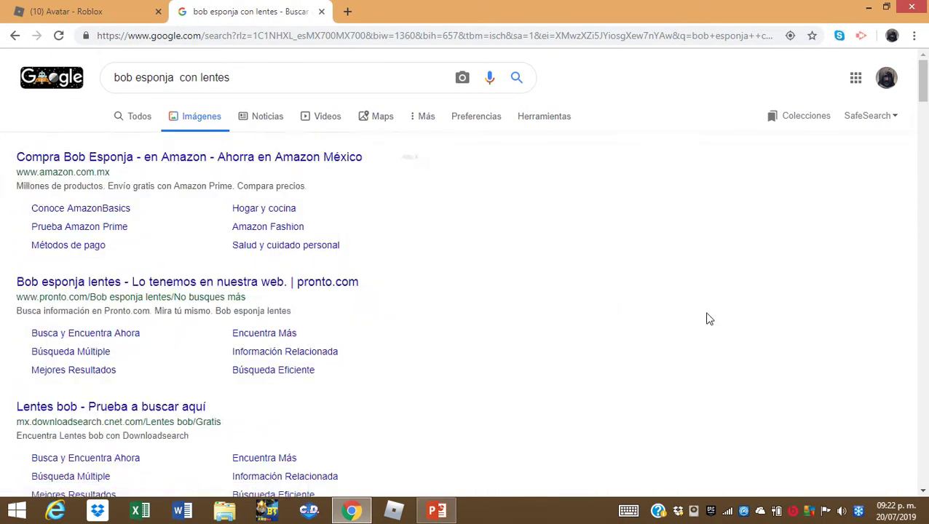
Browse the image results for "bob esponja con lentes" for a picture suitable for a T-shirt
scroll(699, 313, "down", 10)
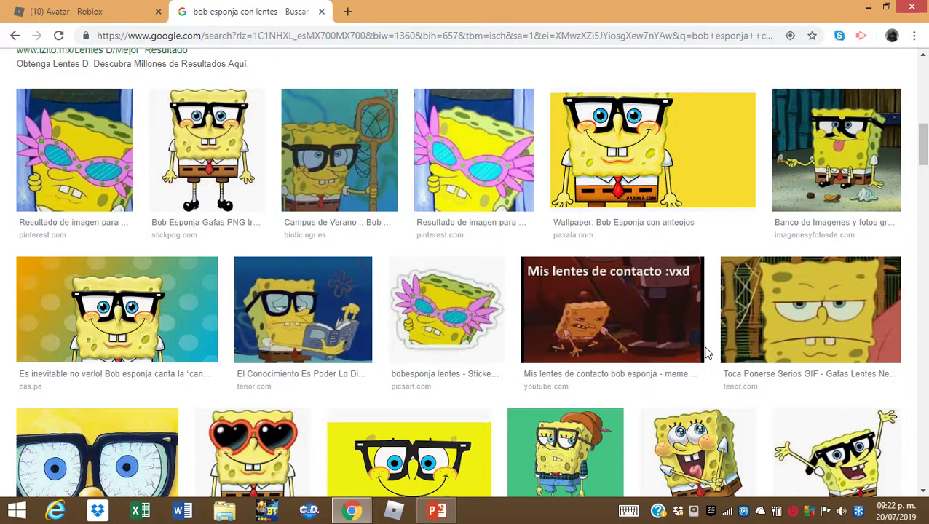
scroll(705, 353, "down", 2)
scroll(321, 347, "down", 3)
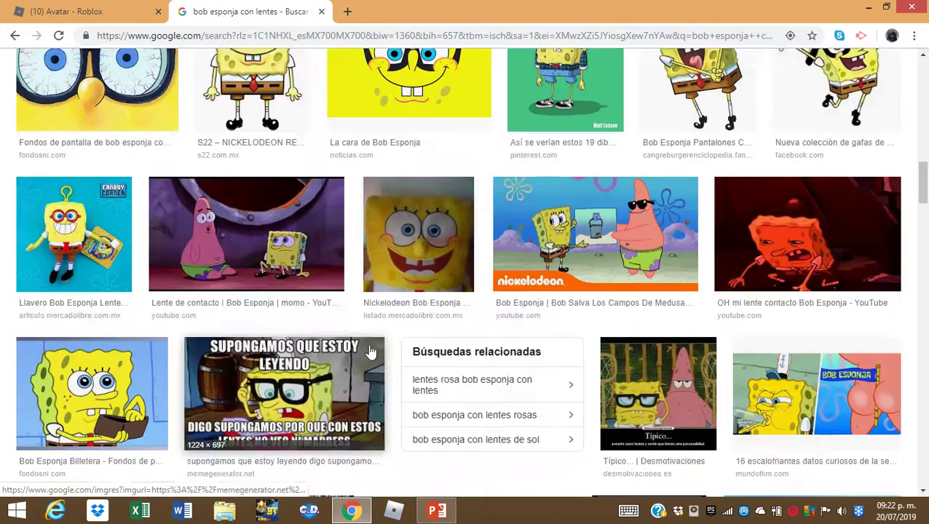
scroll(370, 352, "down", 8)
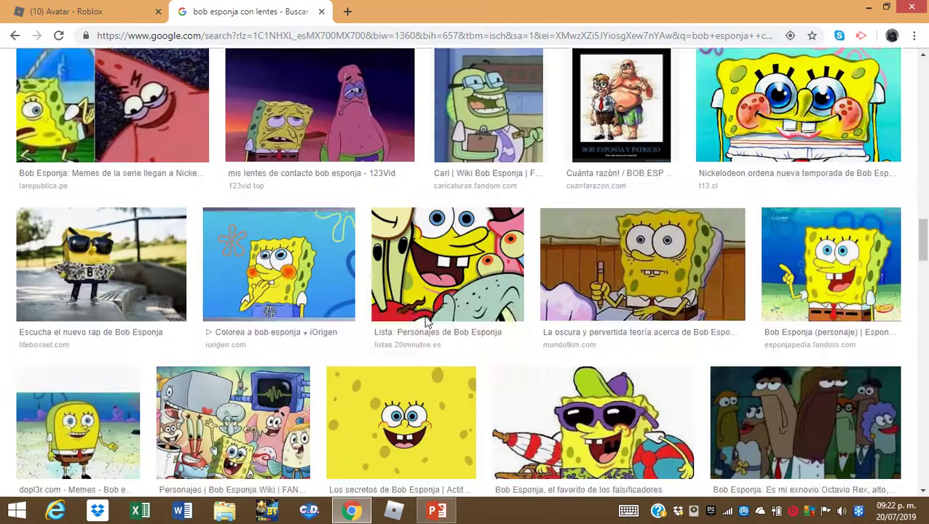
scroll(436, 320, "down", 8)
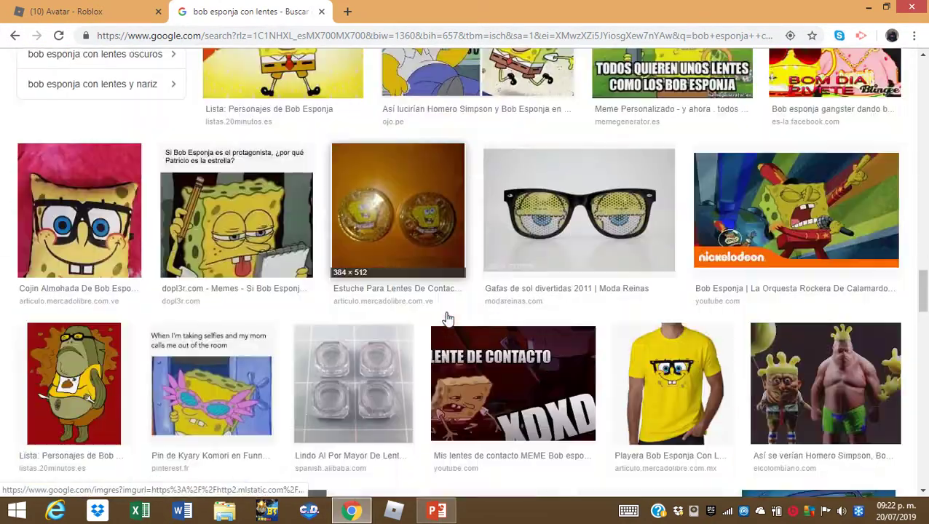
scroll(442, 319, "up", 2)
scroll(442, 319, "down", 4)
scroll(442, 309, "up", 3)
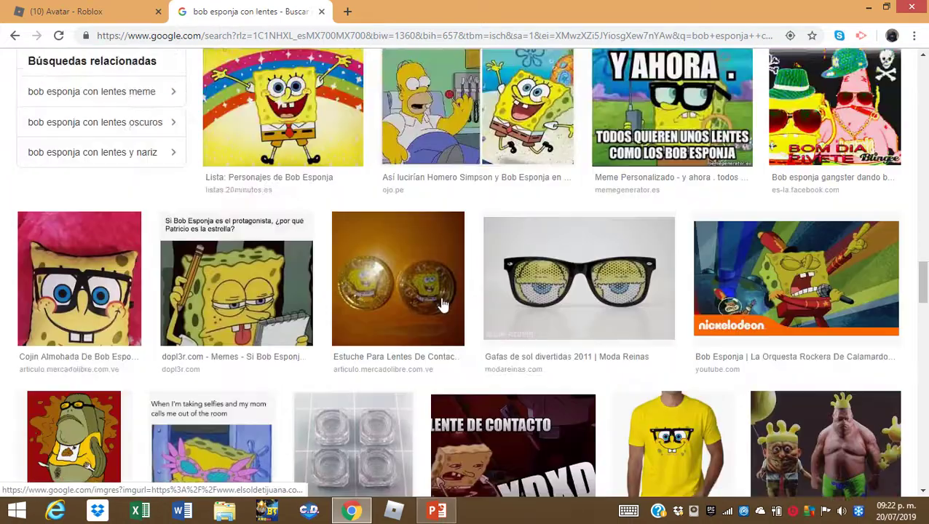
scroll(442, 304, "up", 15)
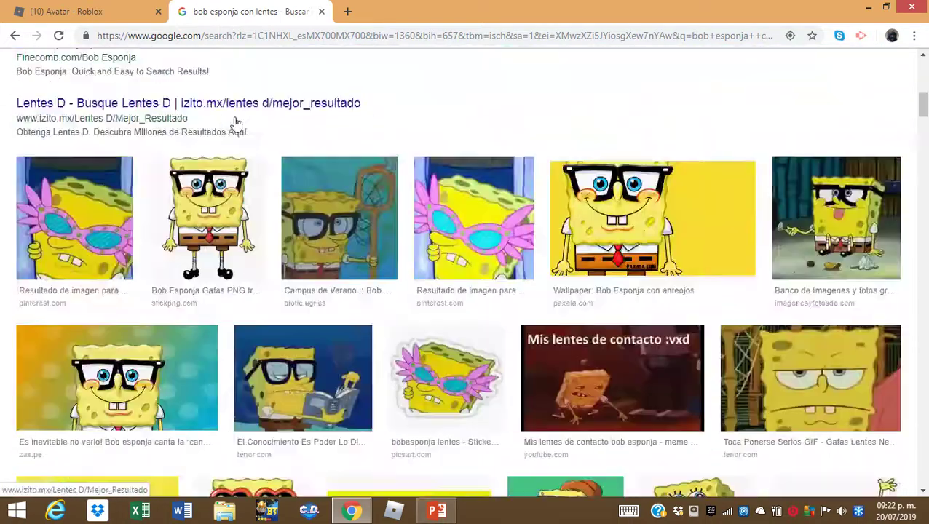
scroll(236, 124, "up", 8)
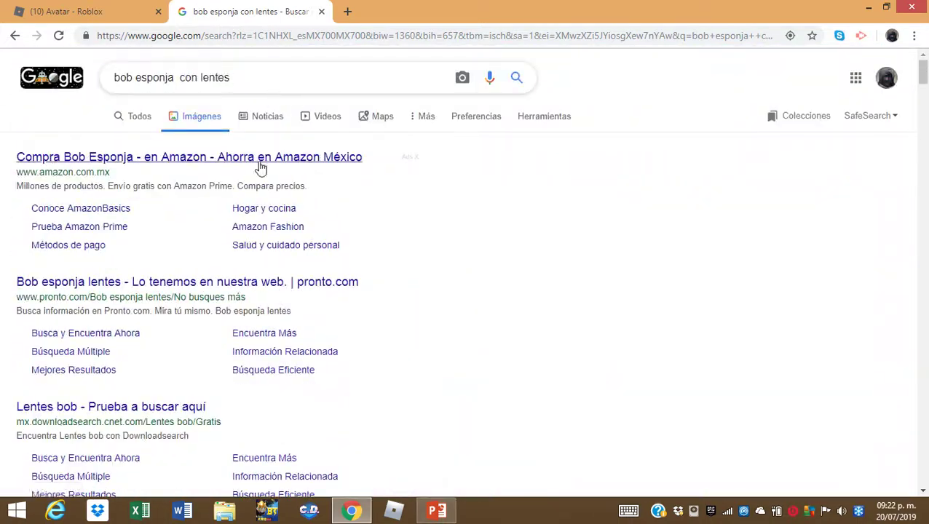
Change the image search to "bob esponja t shirt roblox"
key("BackSpace")
key("BackSpace")
key("BackSpace")
key("BackSpace")
key("BackSpace")
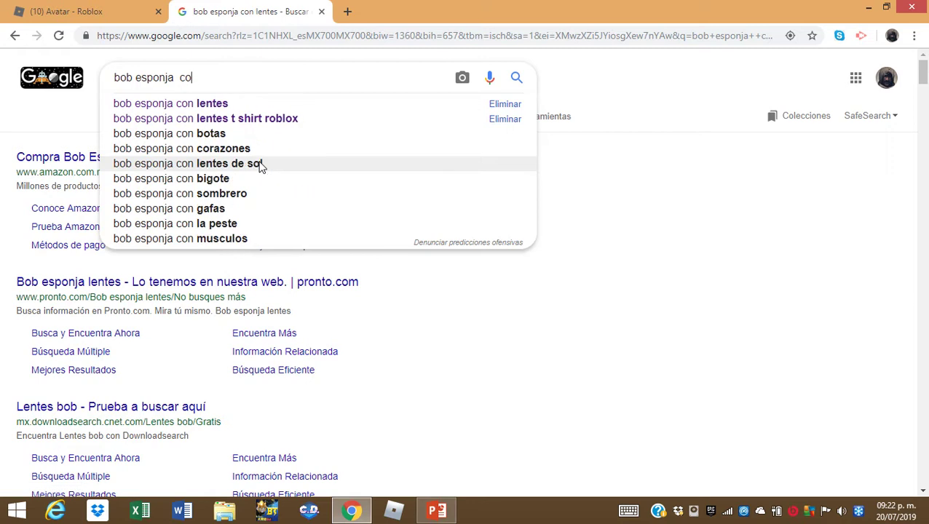
key("BackSpace")
key("BackSpace")
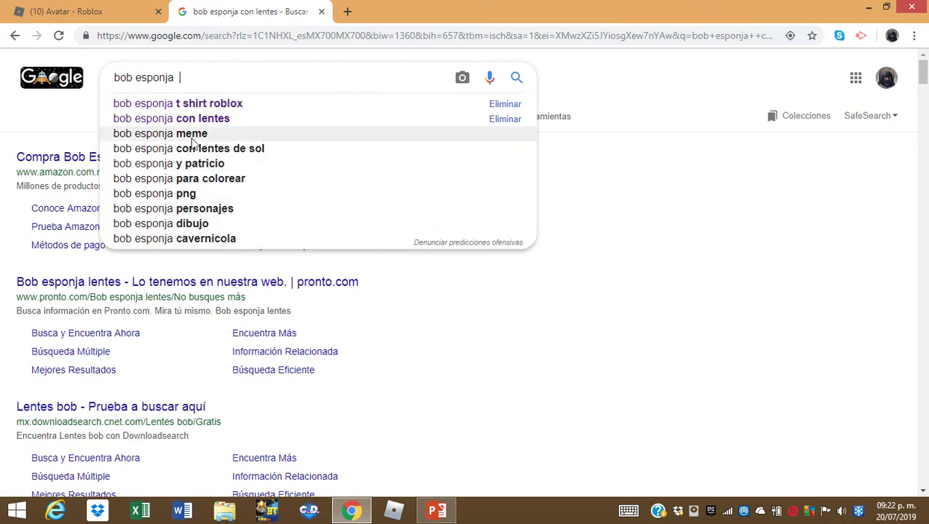
left_click(187, 105)
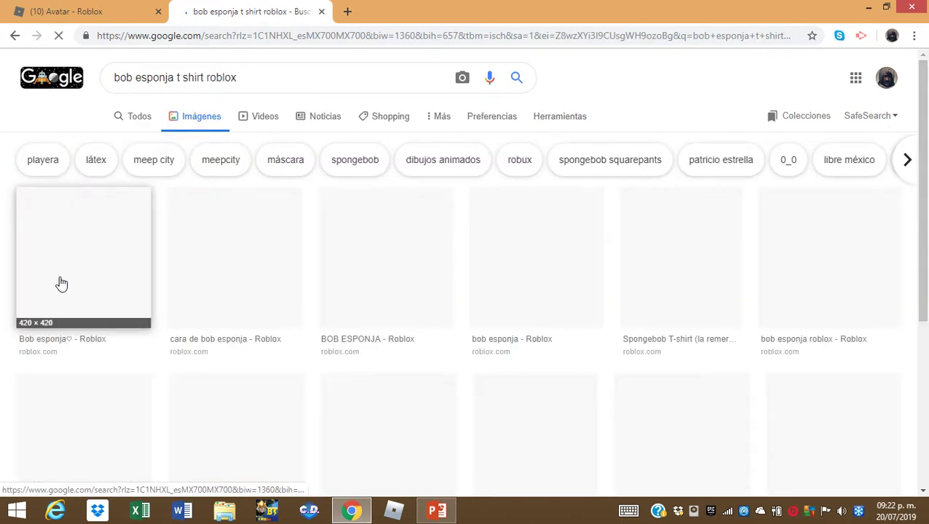
Preview the square Bob Esponja face image from Pinterest, comparing it with the related grinning-face wallpaper before returning to it
scroll(72, 264, "down", 1)
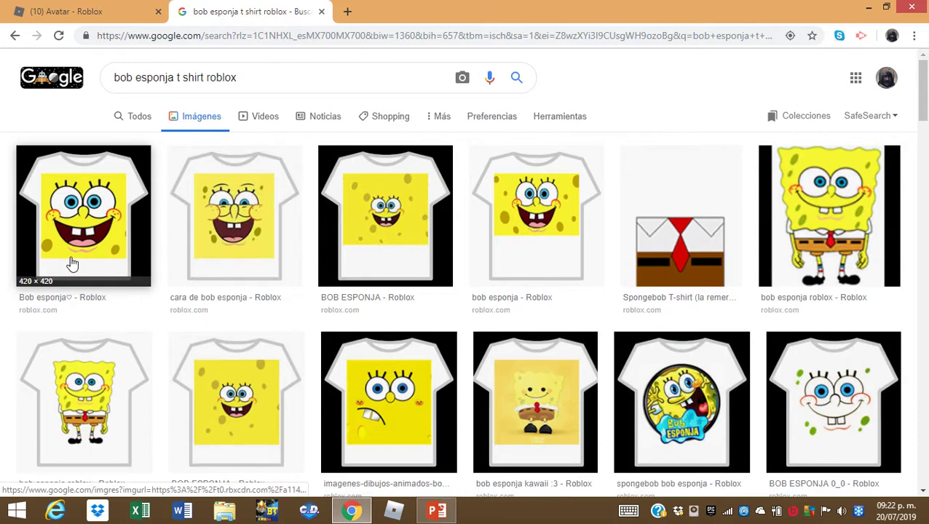
scroll(483, 368, "down", 3)
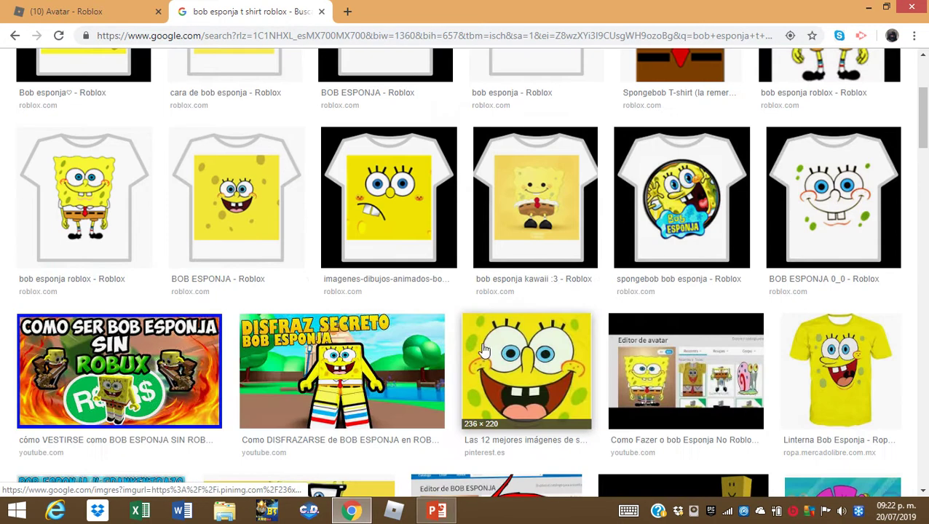
left_click(522, 336)
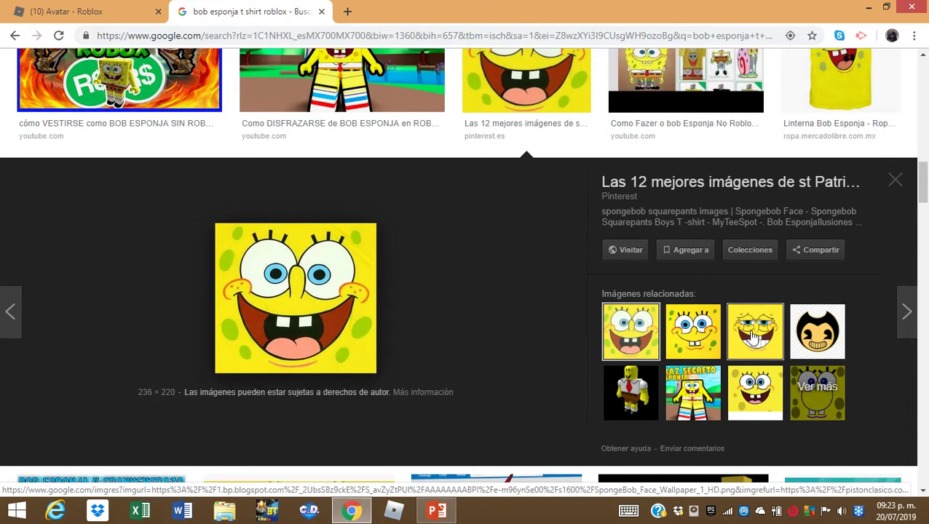
left_click(745, 355)
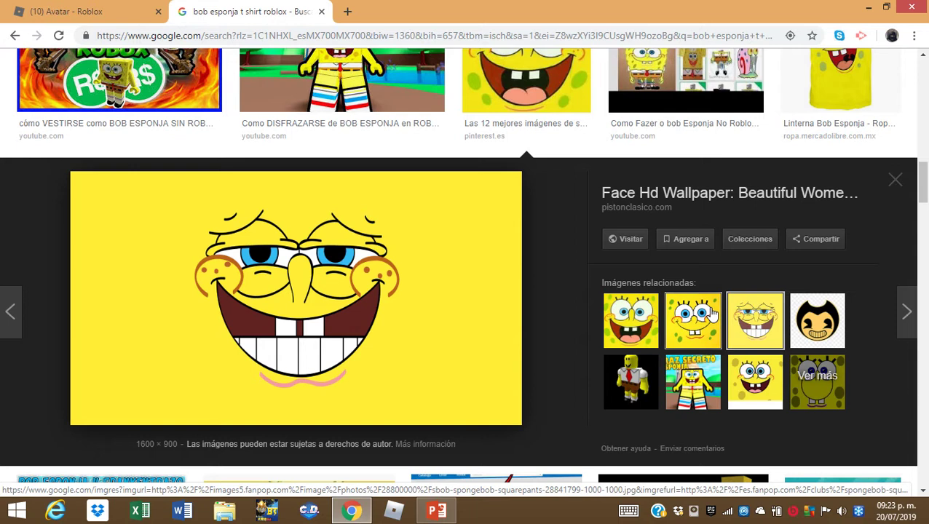
left_click(641, 314)
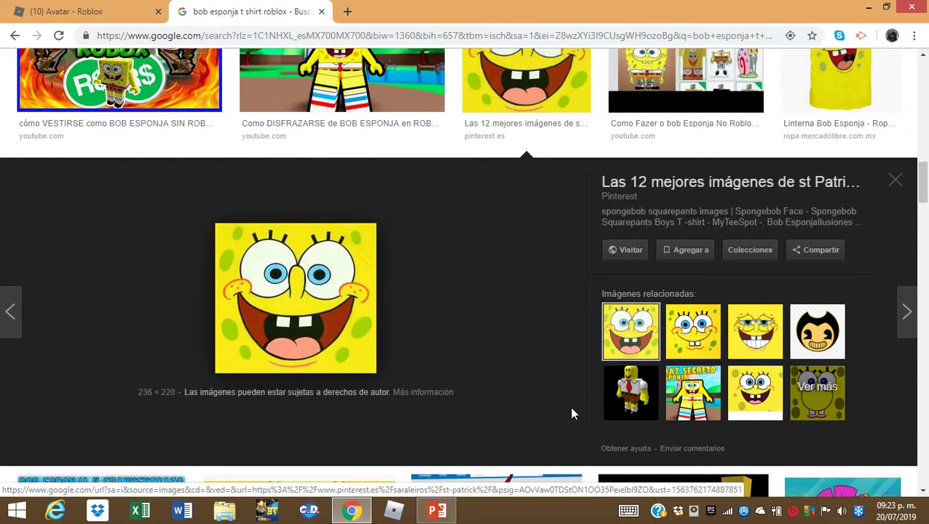
Save the previewed Bob Esponja face image in the Descargas folder as "t shirt roblox bob esponja"
right_click(344, 291)
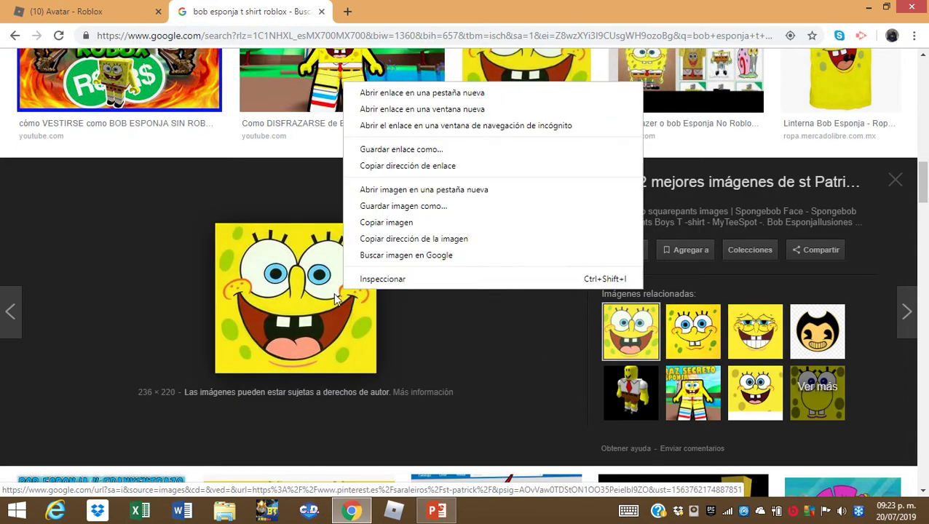
left_click(388, 207)
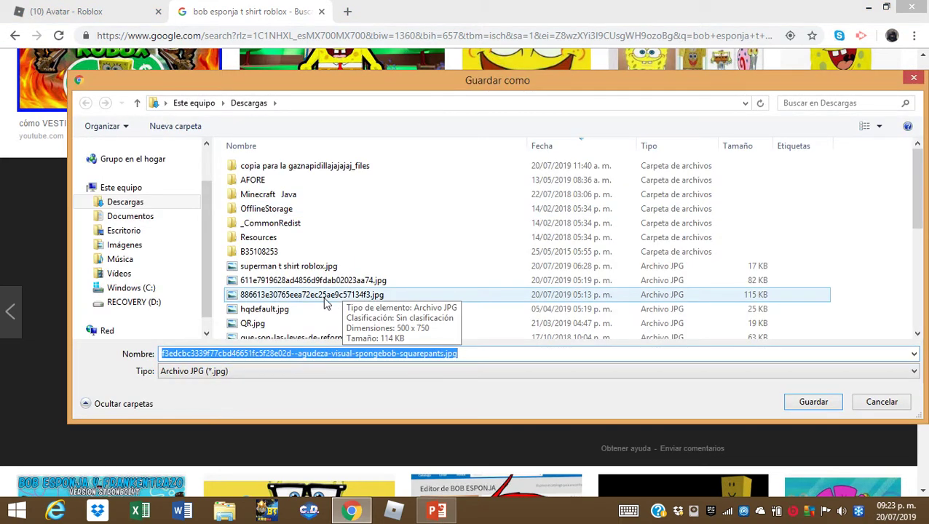
key("BackSpace")
type("t")
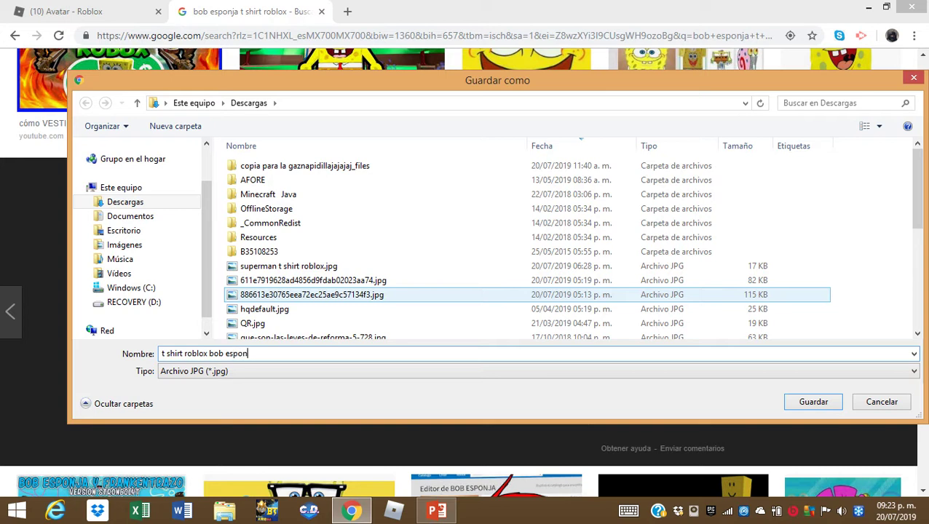
type("shirt roblox bob esponja")
key("Return")
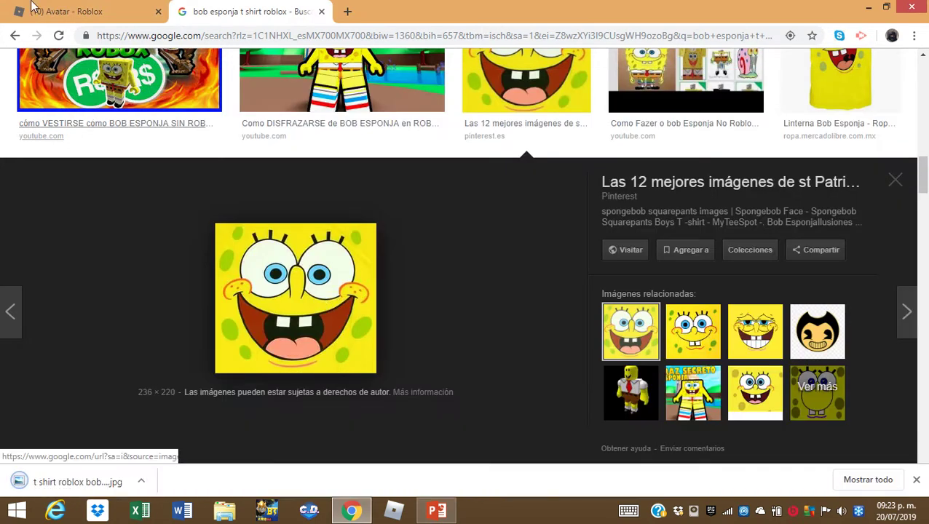
Switch to Roblox and create a new T-shirt from the image file t shirt roblox bob esponja.jpg
left_click(25, 11)
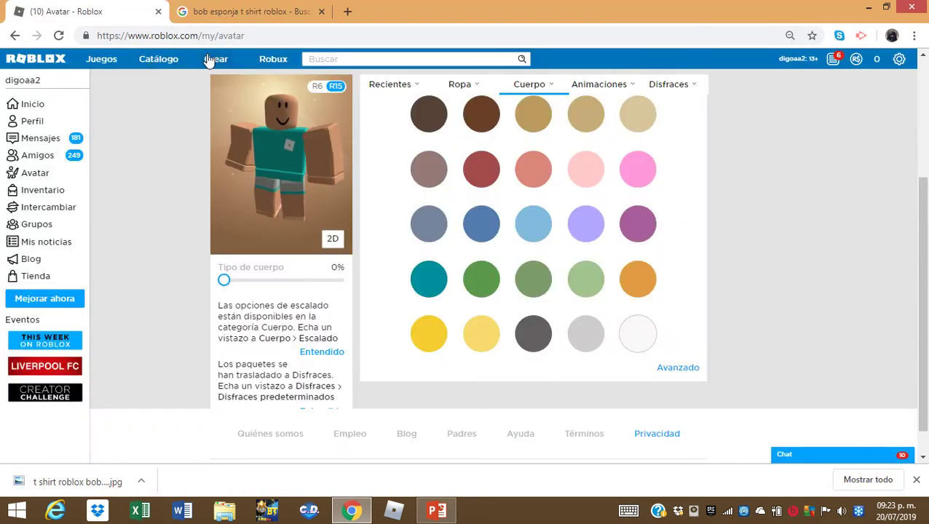
left_click(209, 59)
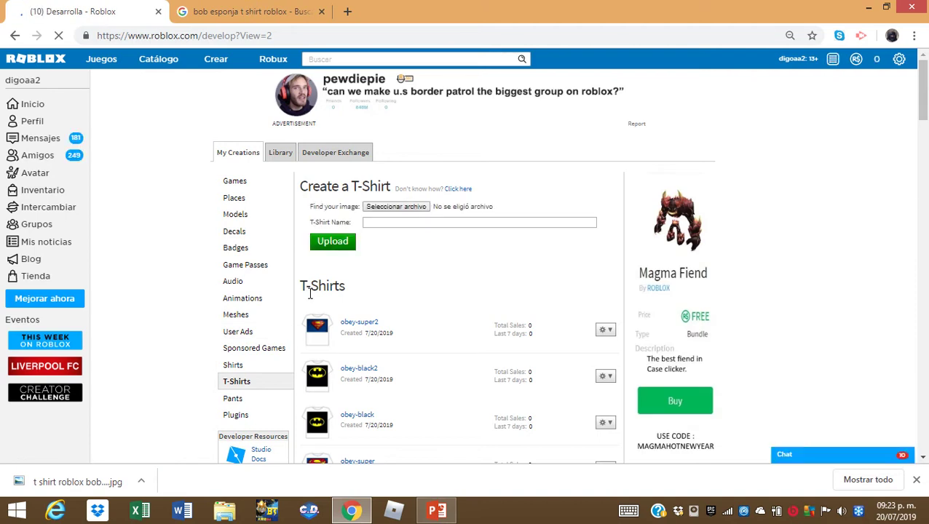
left_click(383, 209)
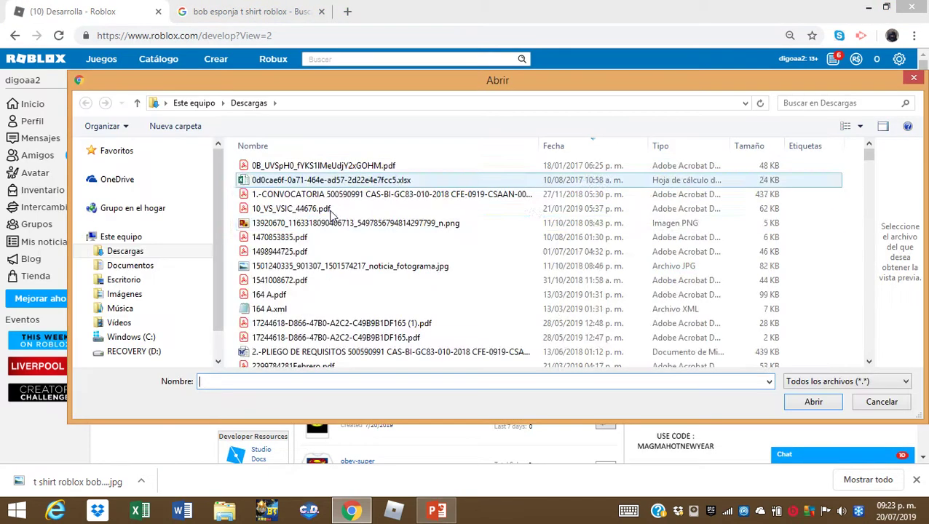
left_click(290, 269)
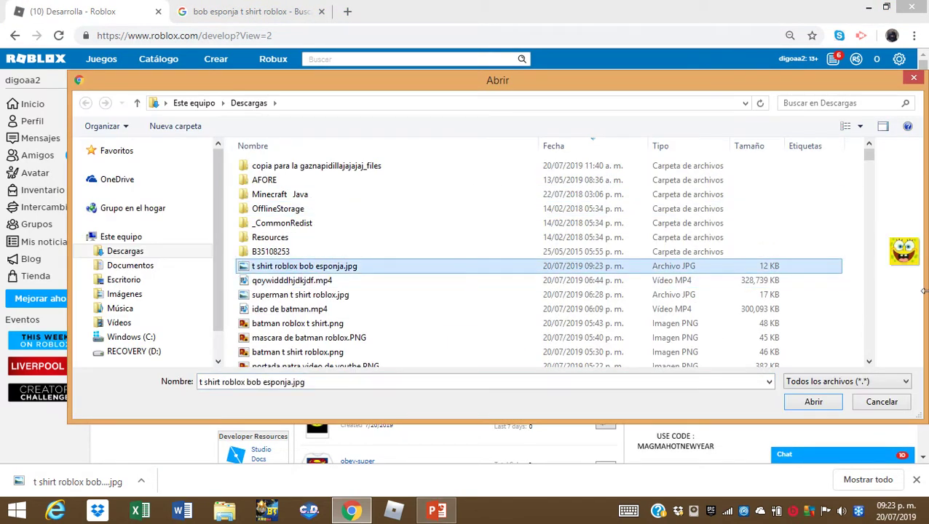
left_click(813, 402)
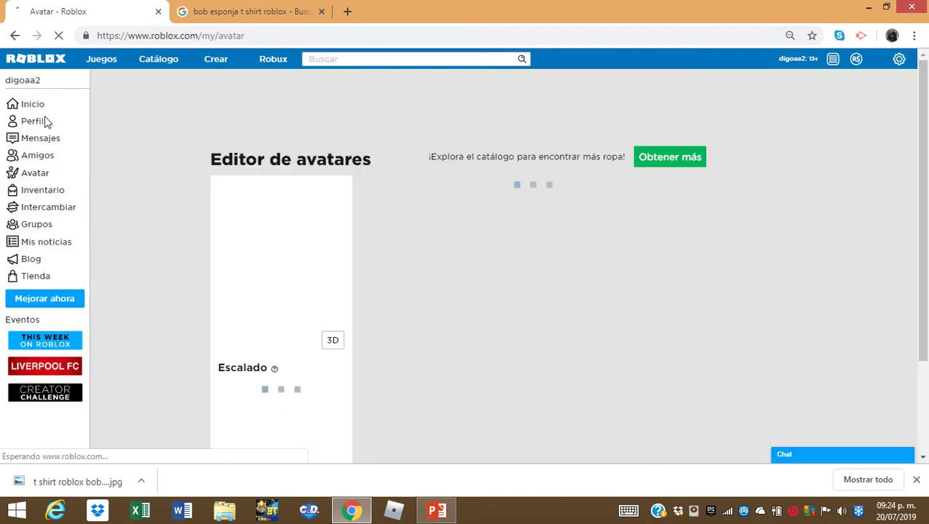
Put the "t shirt roblox bob esponja" T-shirt on the avatar and inspect it in the 3D preview
mouse_move(470, 188)
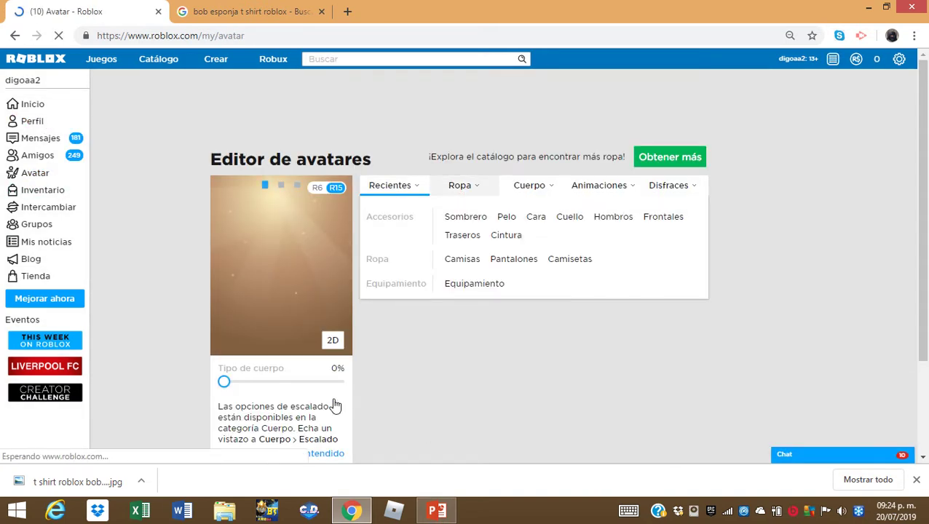
left_click(370, 243)
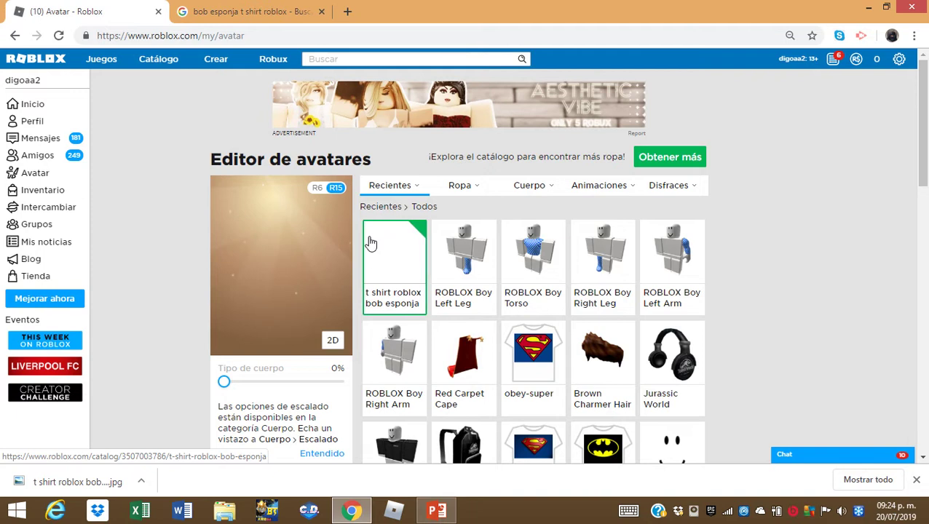
mouse_move(464, 189)
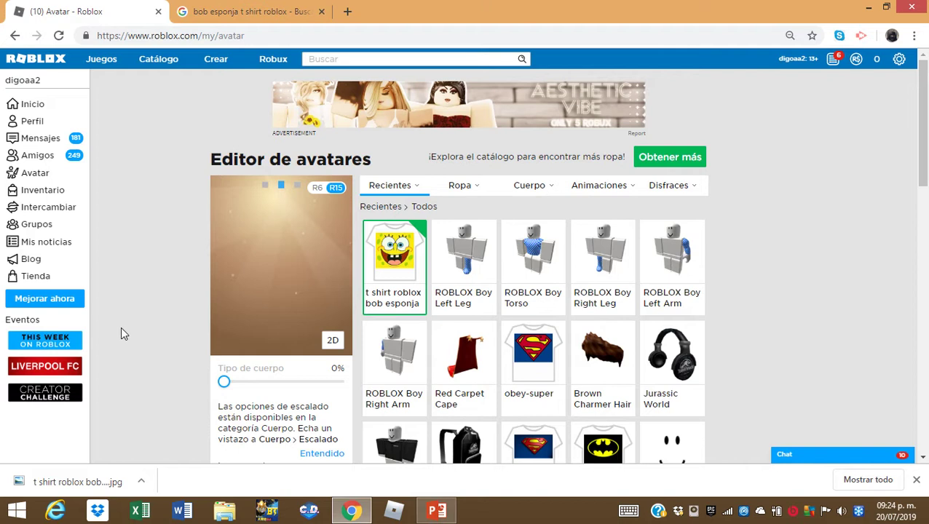
scroll(406, 321, "down", 1)
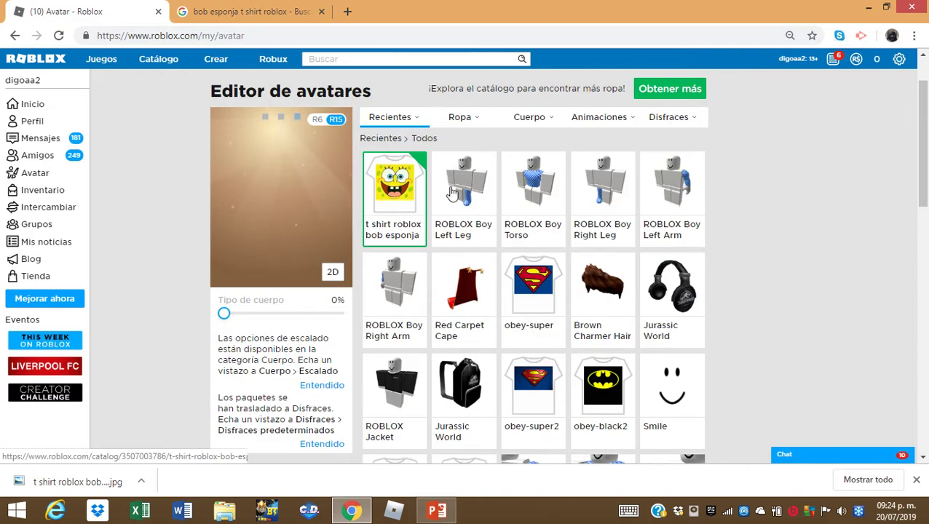
scroll(409, 260, "up", 1)
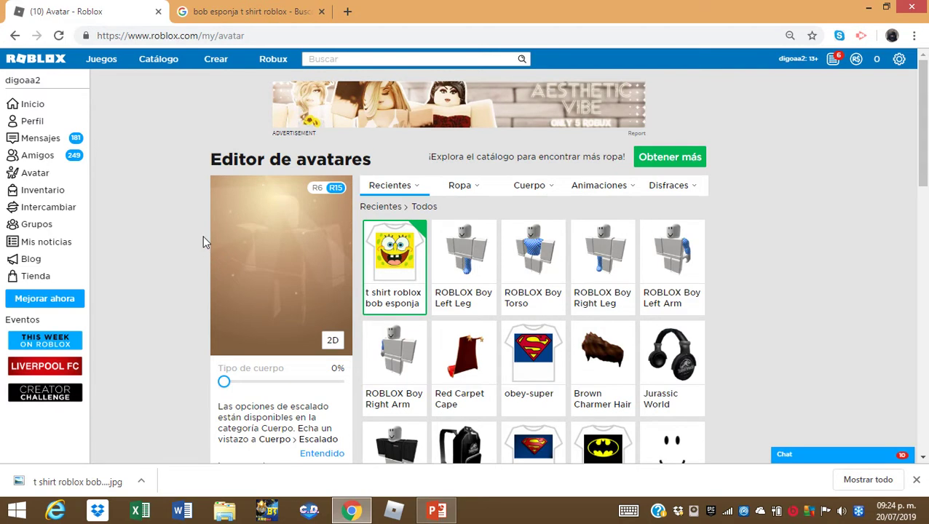
left_click_drag(271, 232, 284, 296)
Set the avatar's skin tone to bright yellow for all body parts using the advanced colour palette
mouse_move(504, 191)
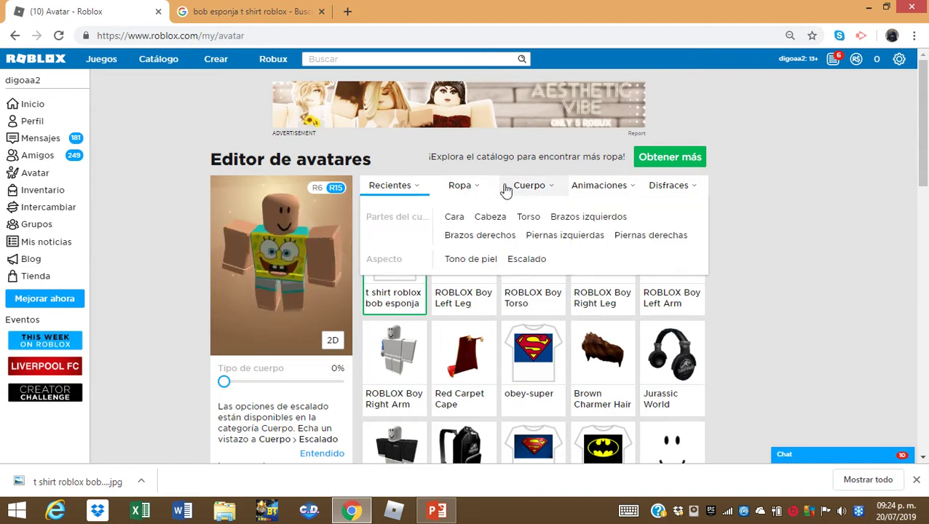
left_click(473, 260)
scroll(509, 299, "down", 3)
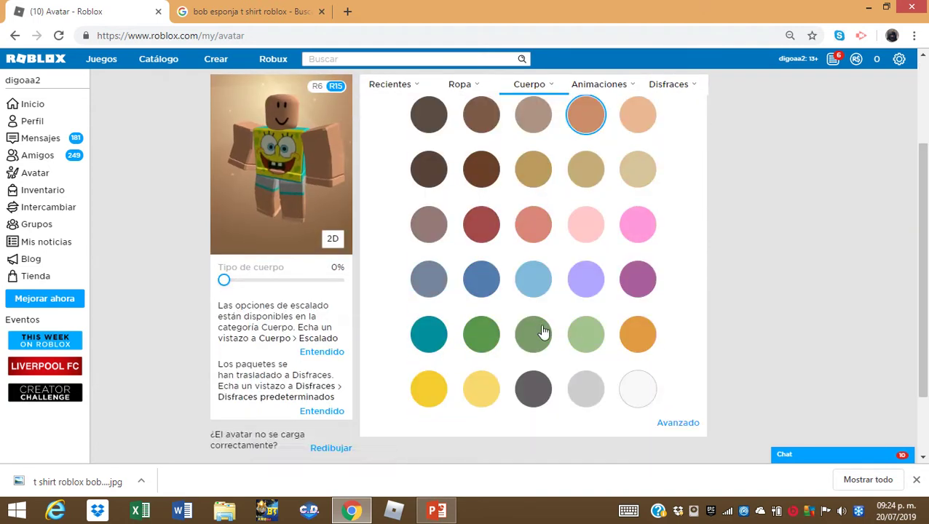
left_click(659, 356)
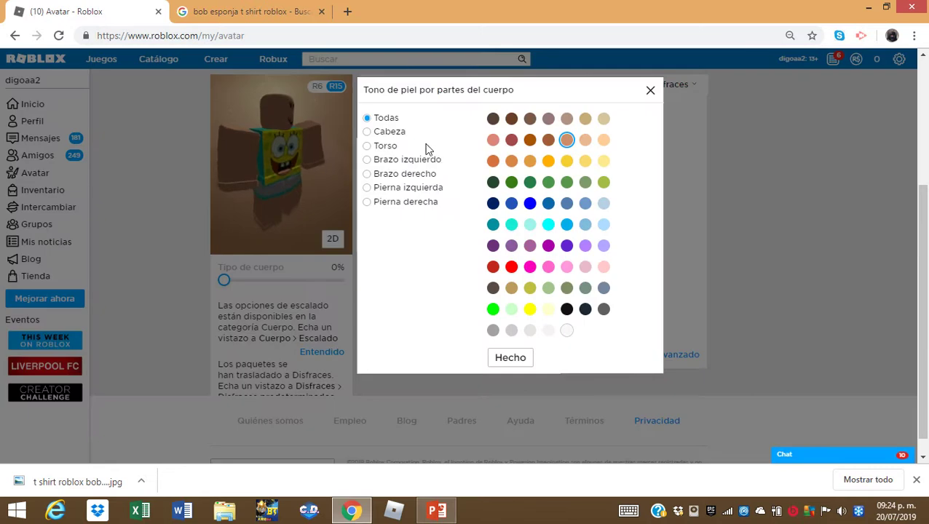
left_click(529, 311)
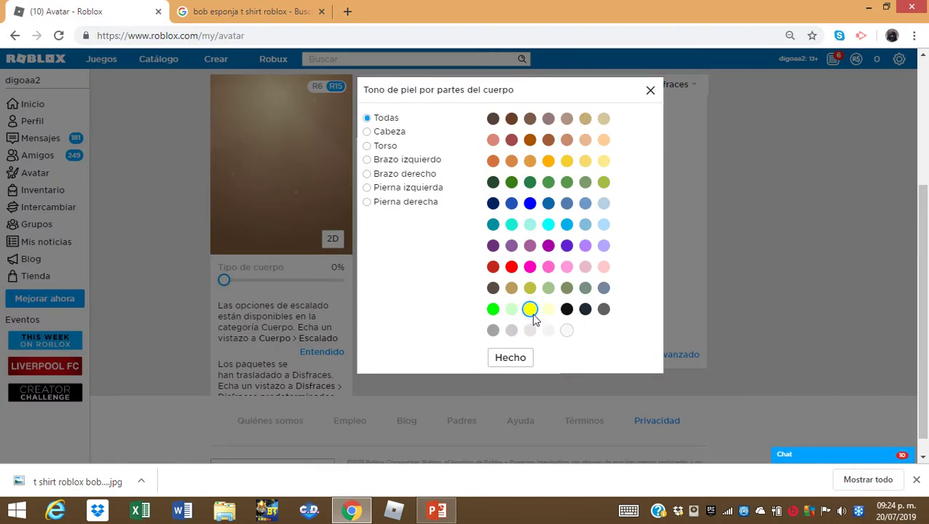
left_click(509, 358)
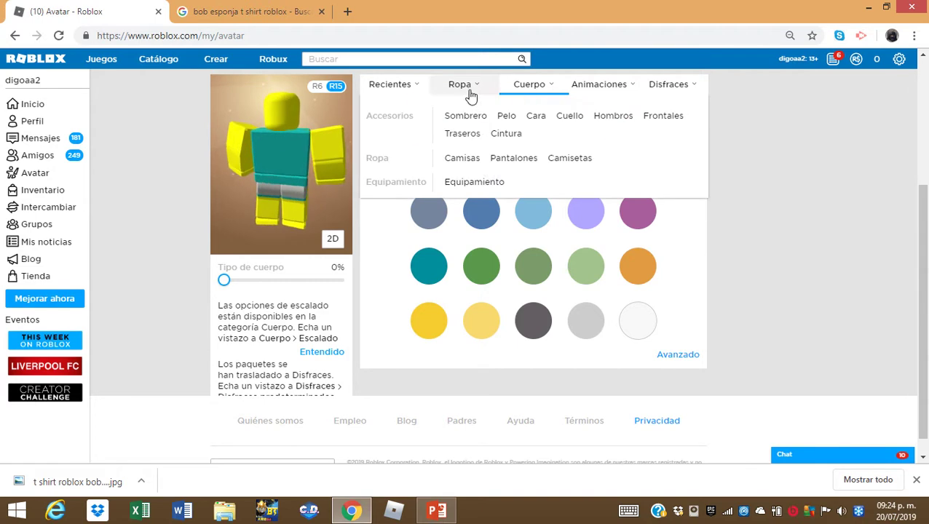
Put the "Jean Shorts with White Shoes" pants on the avatar, checking the Bob Esponja image results for reference
left_click(502, 158)
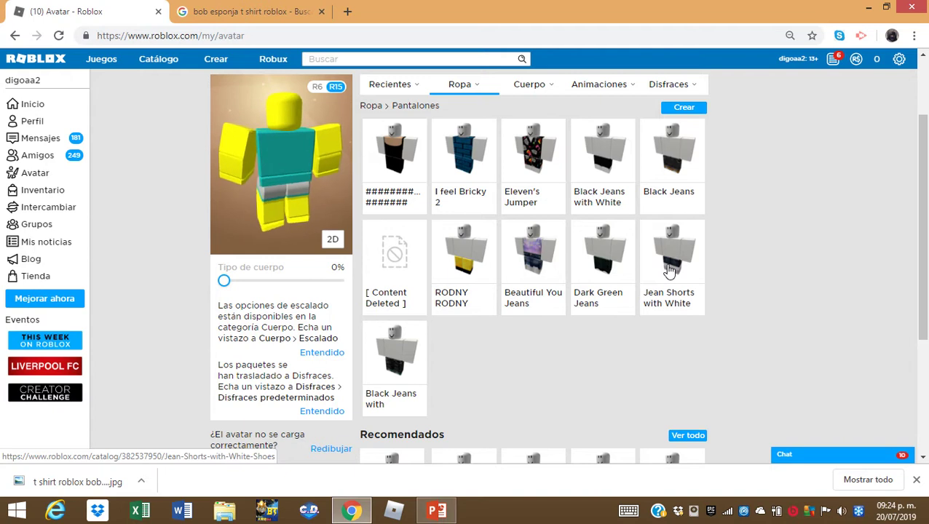
left_click(667, 267)
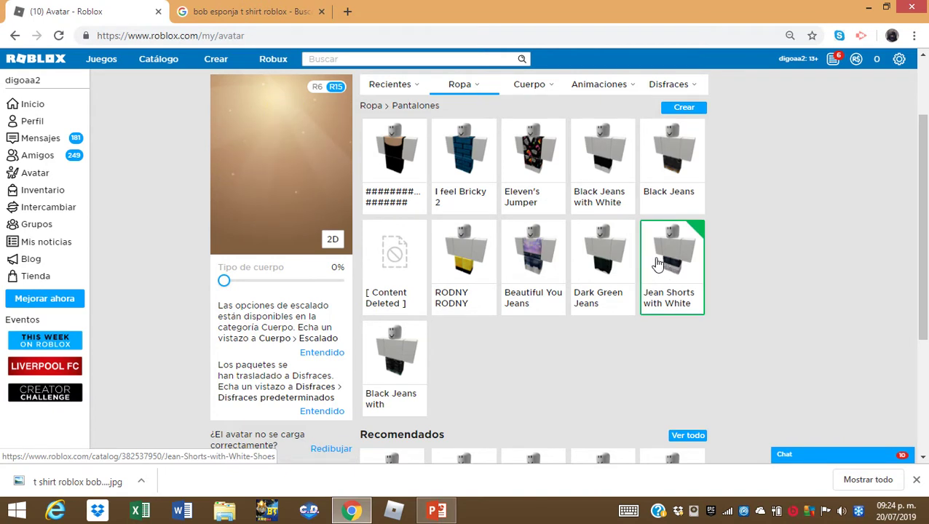
left_click(229, 9)
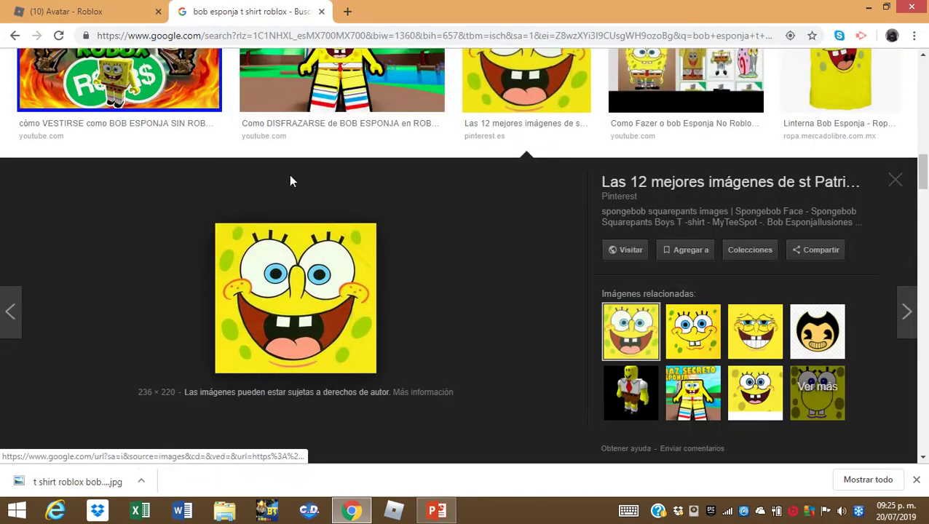
scroll(188, 117, "up", 2)
scroll(190, 123, "up", 5)
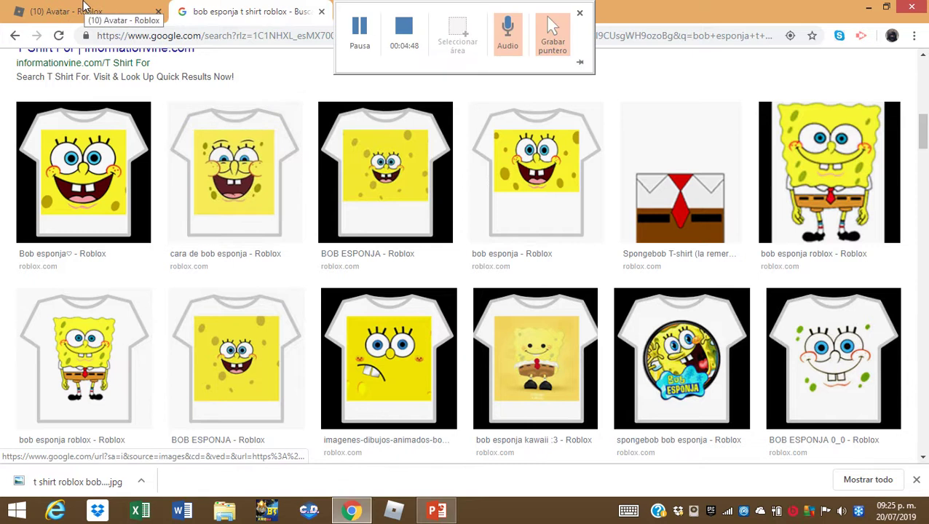
left_click(84, 9)
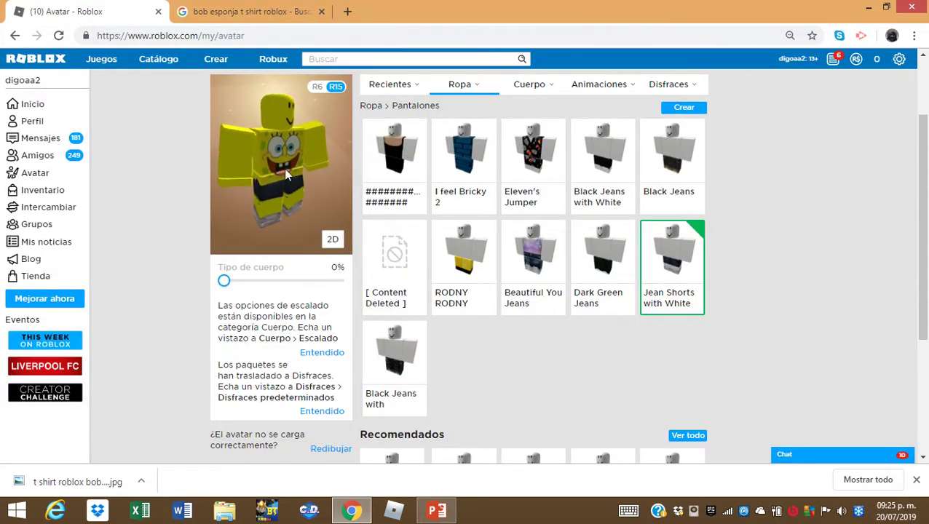
Give the avatar the Woman Left Arm and the Woman Right Arm
mouse_move(508, 91)
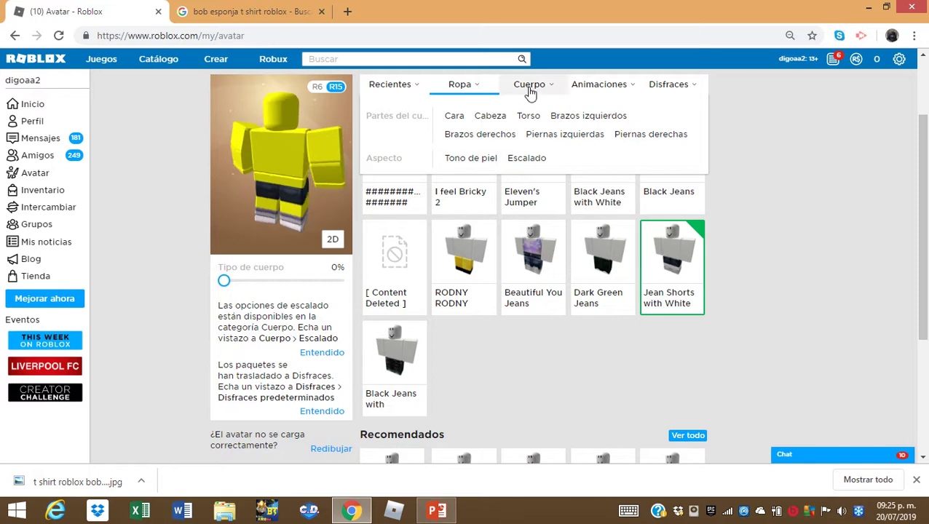
left_click(530, 115)
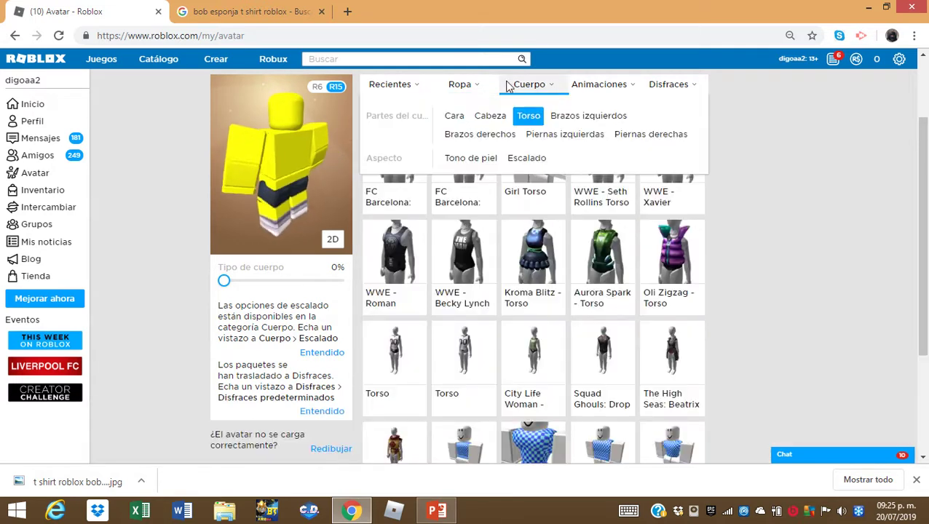
left_click(555, 116)
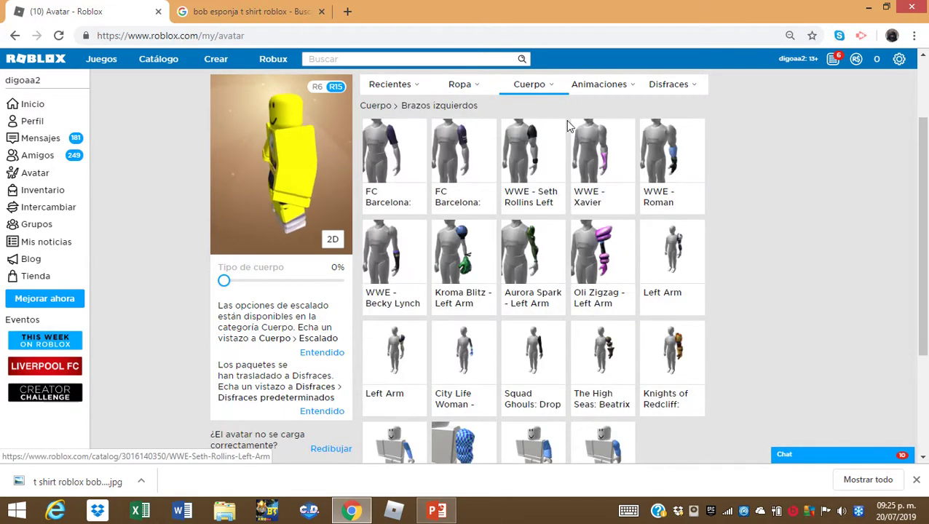
scroll(572, 260, "down", 2)
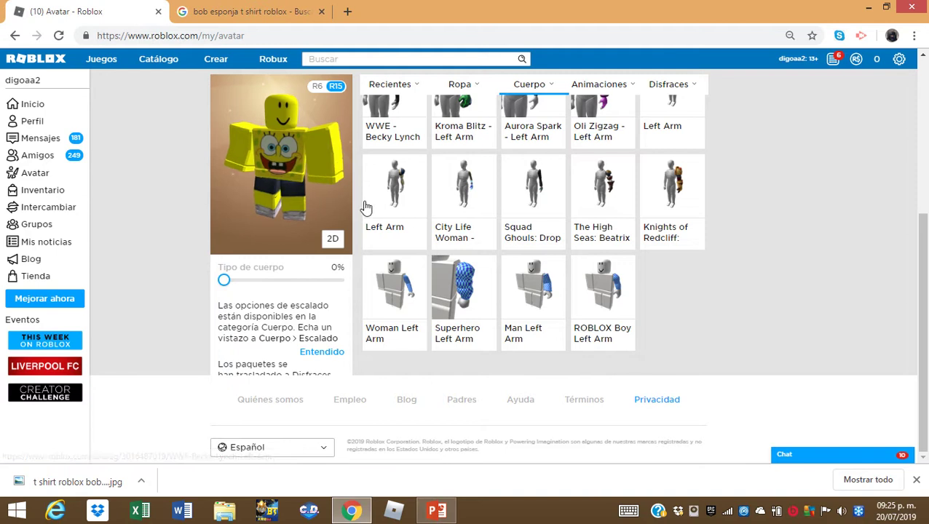
left_click(403, 313)
mouse_move(529, 84)
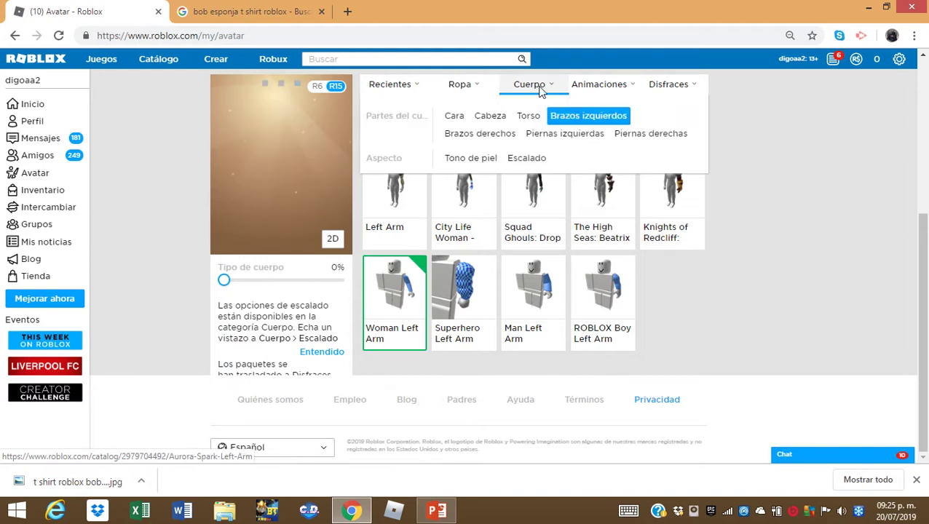
left_click(490, 134)
scroll(422, 292, "down", 2)
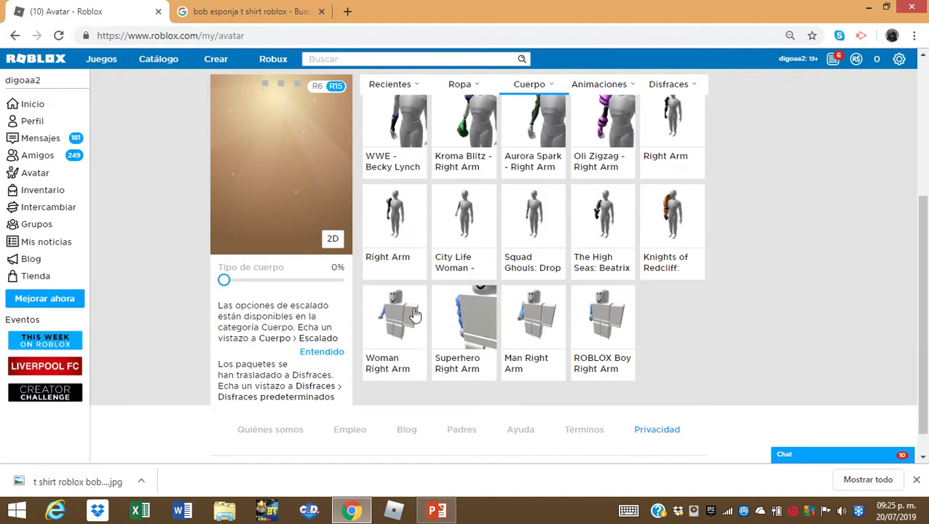
left_click(391, 326)
Give the avatar the ROBLOX Boy Left Leg and the ROBLOX Boy Right Leg
mouse_move(529, 85)
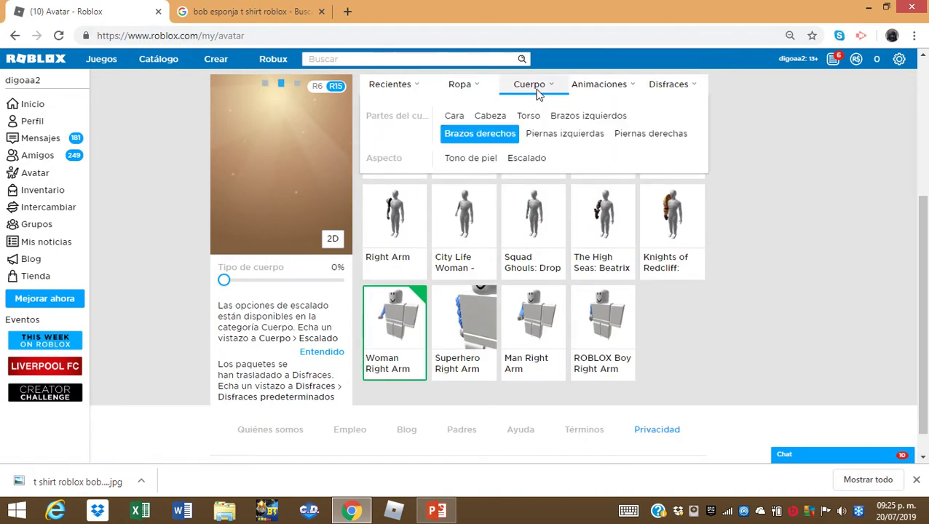
left_click(540, 137)
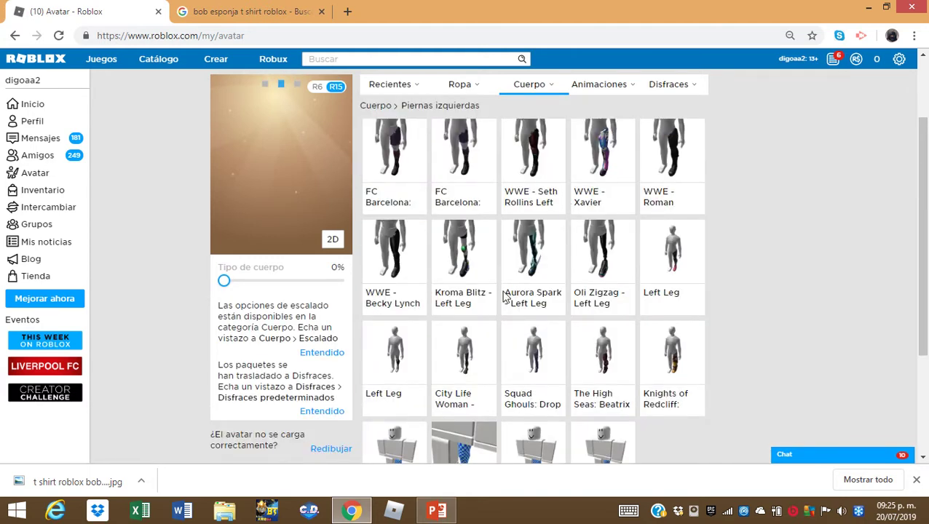
scroll(530, 342, "down", 2)
left_click(591, 350)
mouse_move(529, 85)
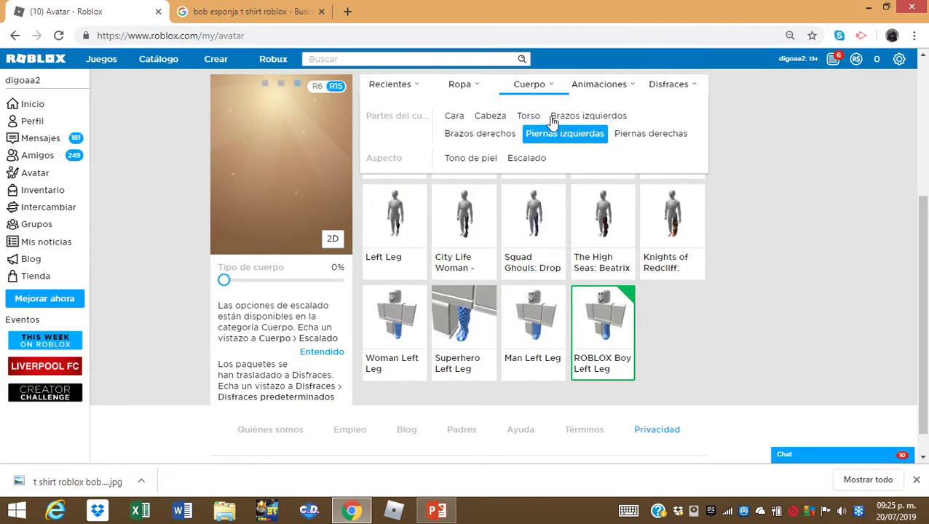
left_click(618, 133)
scroll(593, 269, "down", 2)
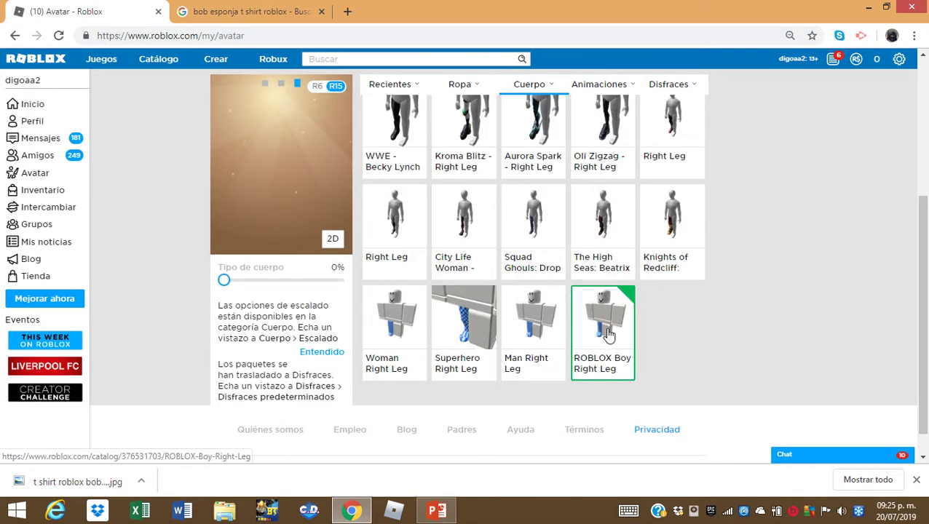
Inspect the styled avatar in the 3D preview and look through the owned head shapes
scroll(582, 320, "up", 3)
mouse_move(479, 187)
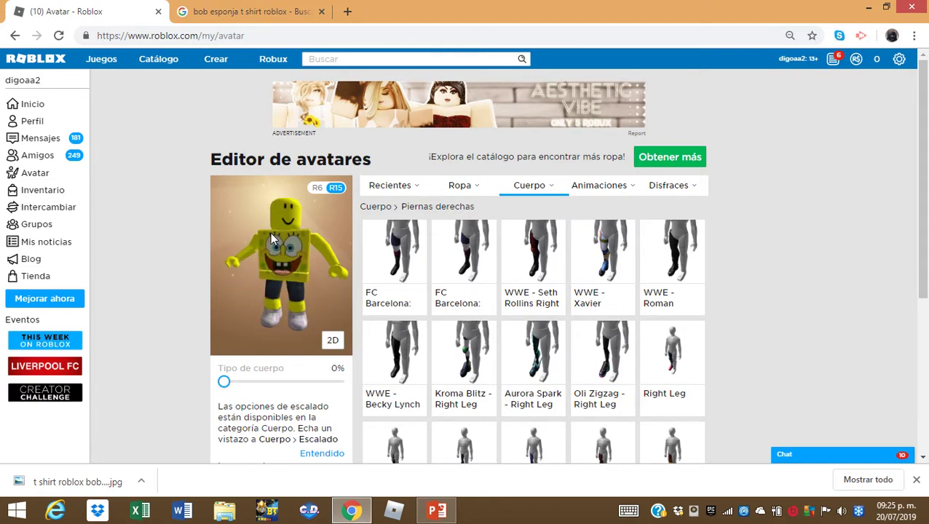
mouse_move(287, 255)
left_mouse_down()
mouse_move(285, 230)
mouse_move(313, 262)
mouse_move(287, 256)
left_mouse_up()
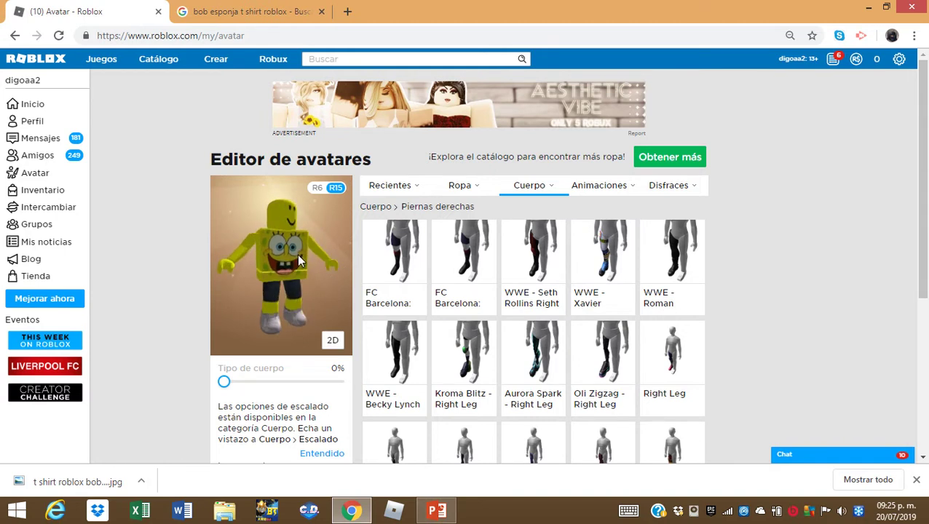
mouse_move(292, 261)
left_mouse_down()
mouse_move(295, 272)
mouse_move(280, 257)
left_mouse_up()
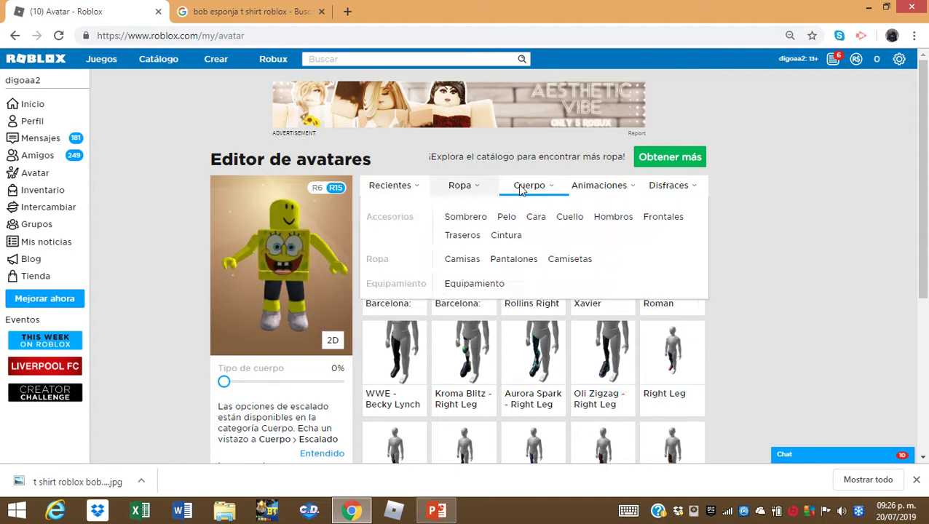
mouse_move(509, 188)
left_click(490, 216)
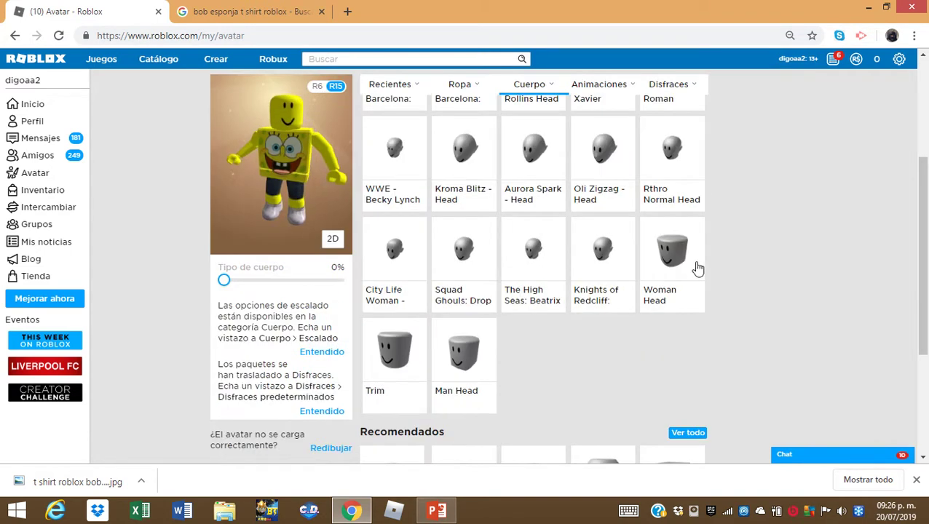
scroll(562, 285, "down", 3)
scroll(533, 179, "up", 3)
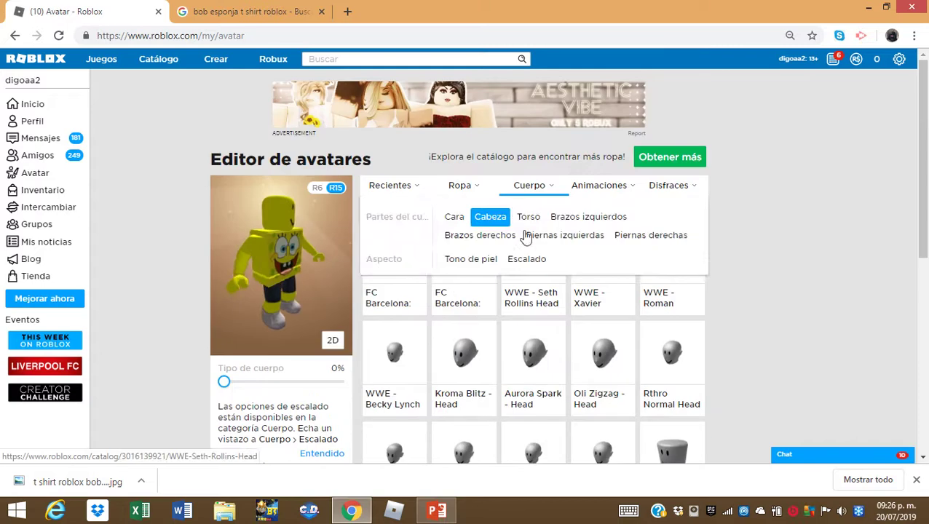
Minimize the browser and open the file location of the Roblox Player desktop shortcut
left_click(868, 7)
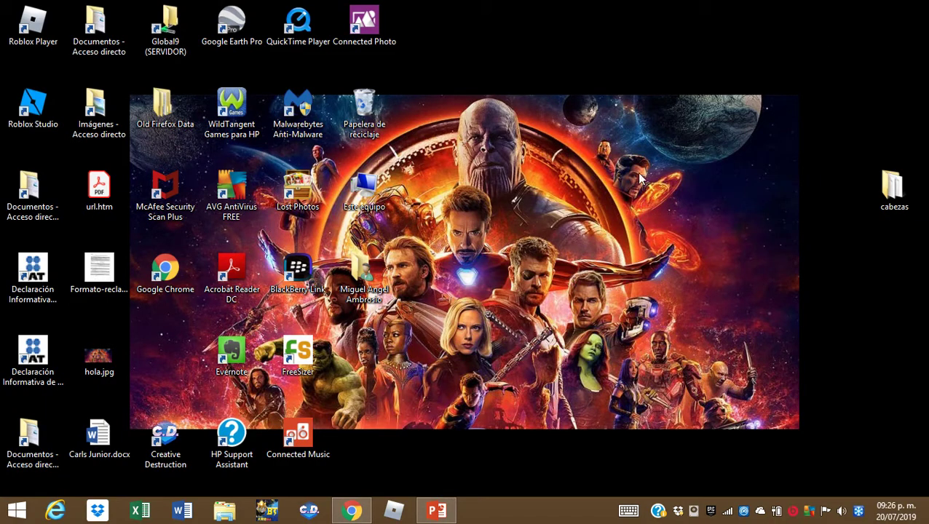
mouse_move(458, 6)
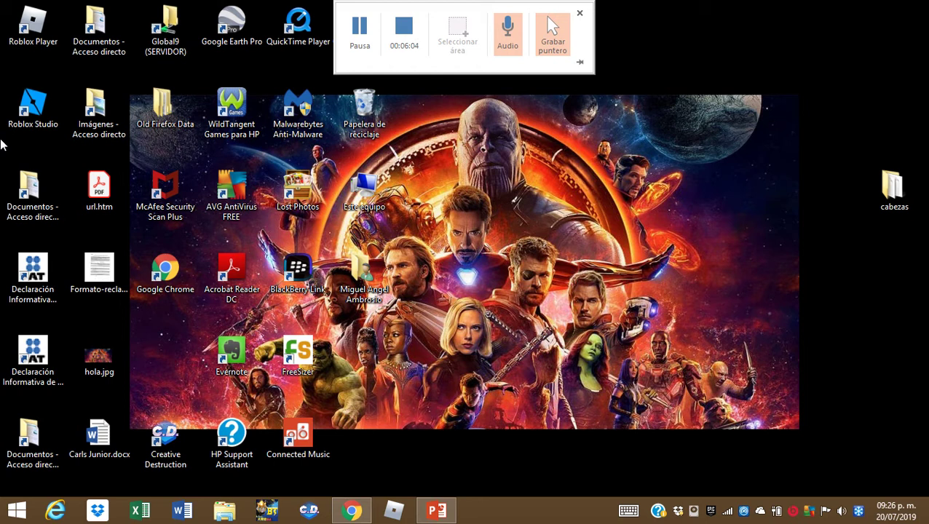
right_click(29, 27)
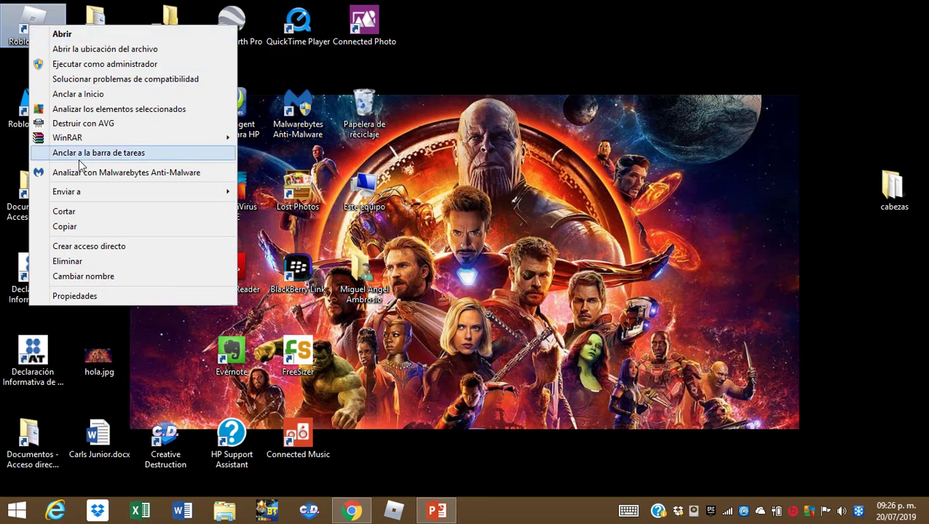
left_click(68, 48)
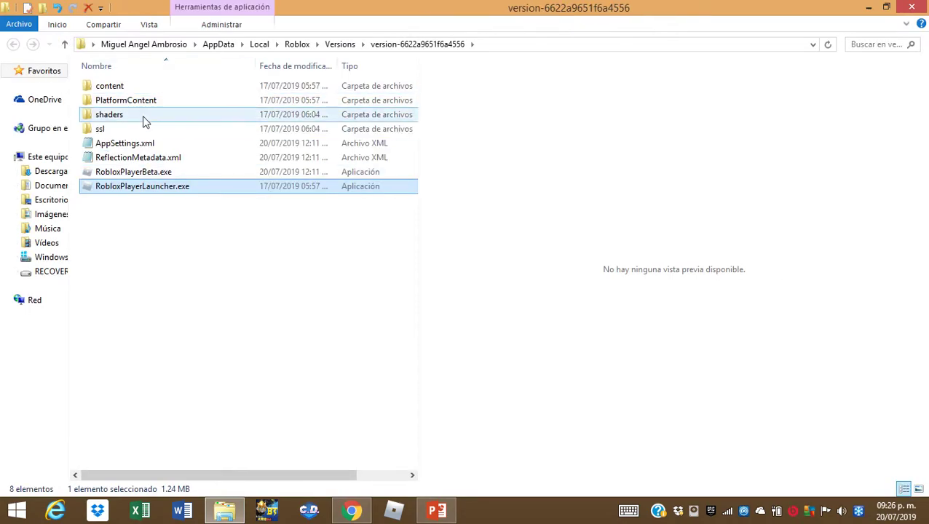
Open the heads folder inside content and avatar in the Roblox version folder
right_click(137, 86)
left_click(133, 89)
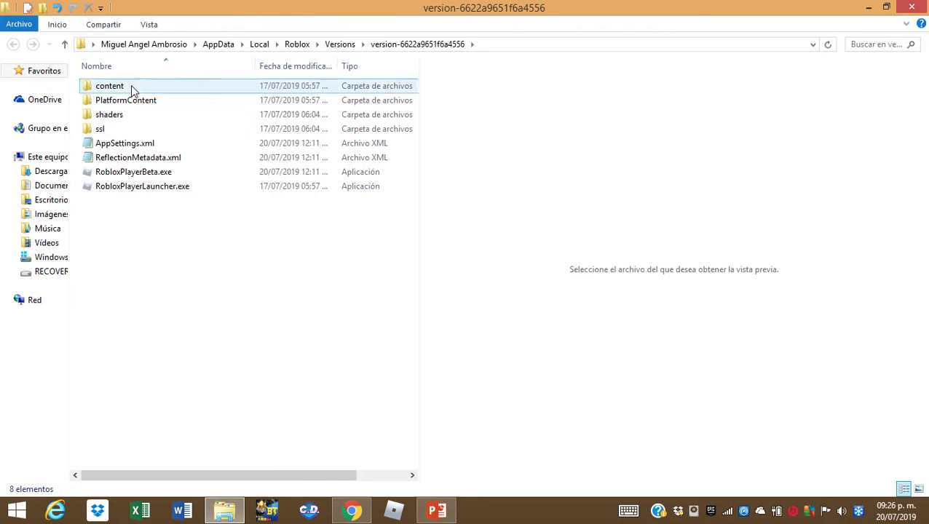
right_click(130, 87)
left_click(143, 88)
right_click(121, 88)
left_click(151, 96)
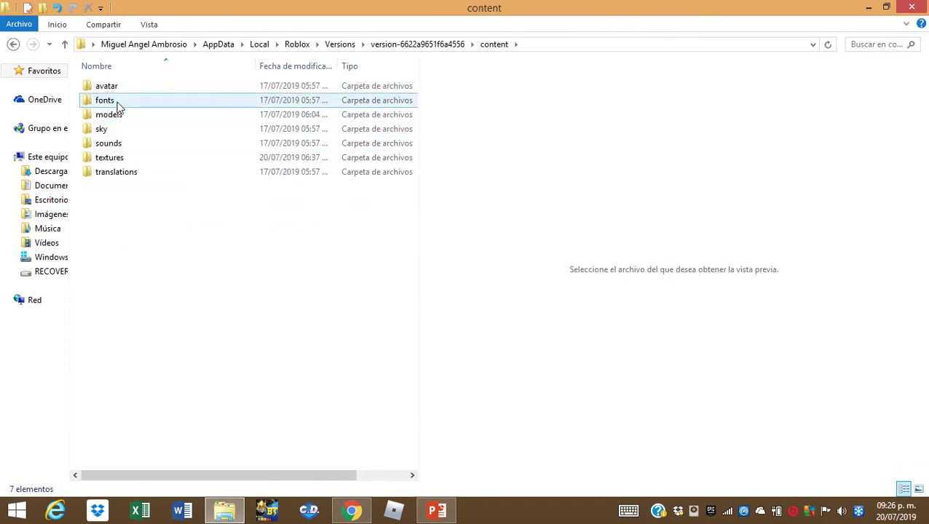
left_click(115, 88)
right_click(116, 88)
left_click(167, 105)
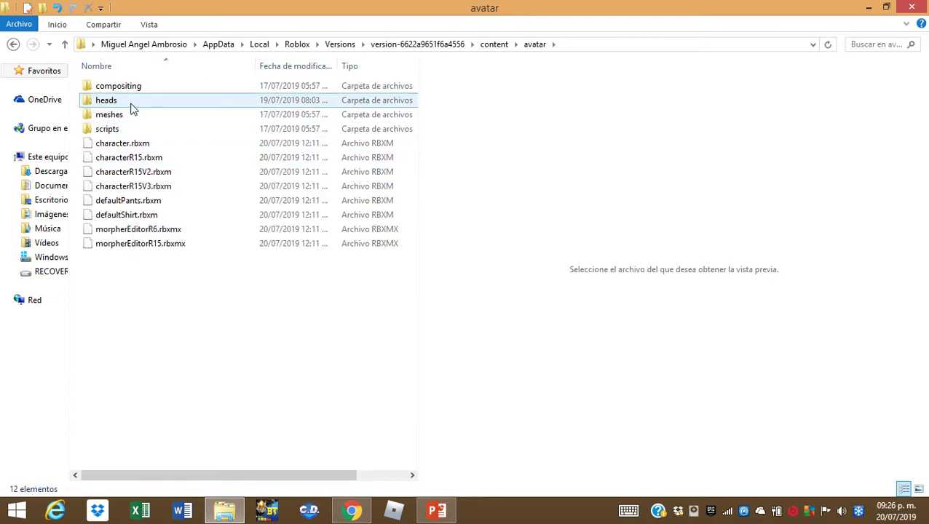
right_click(123, 103)
right_click(121, 104)
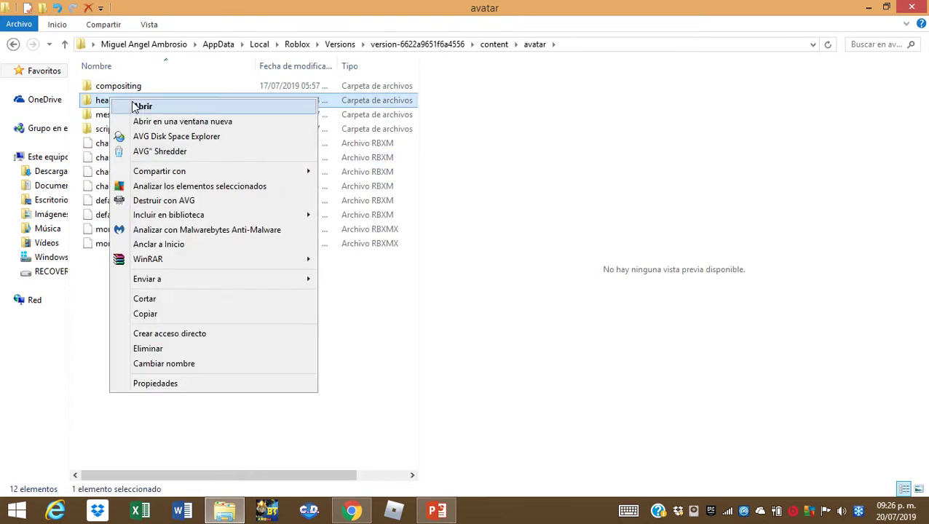
left_click(135, 103)
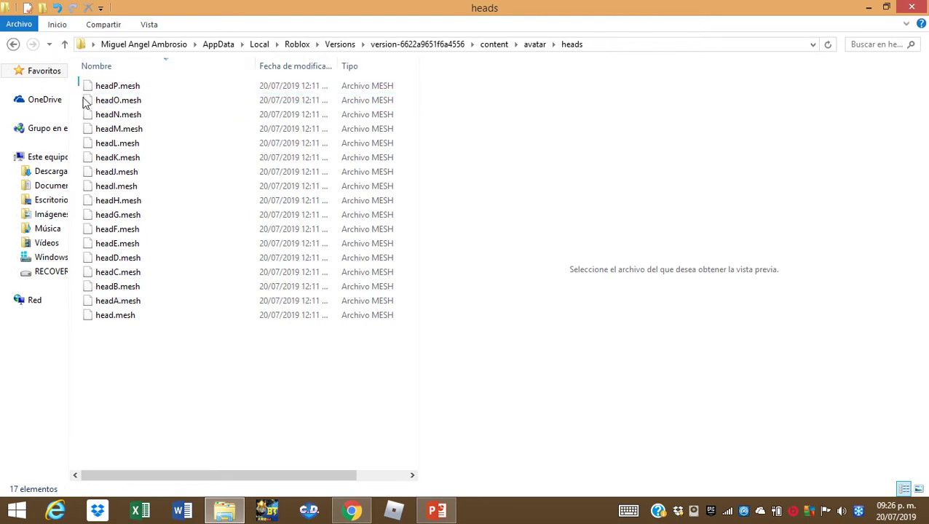
Copy all the mesh files in the heads folder, from headP.mesh to head.mesh
left_click_drag(85, 102, 187, 332)
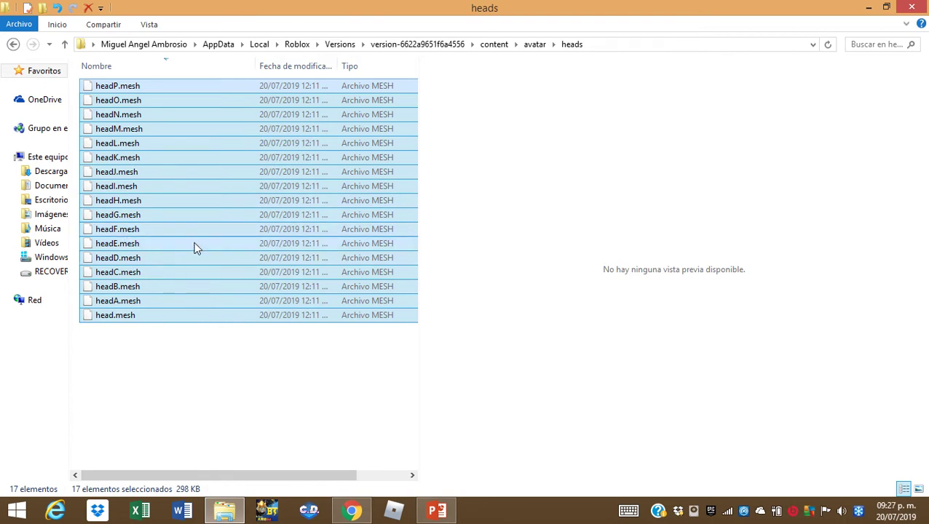
right_click(175, 222)
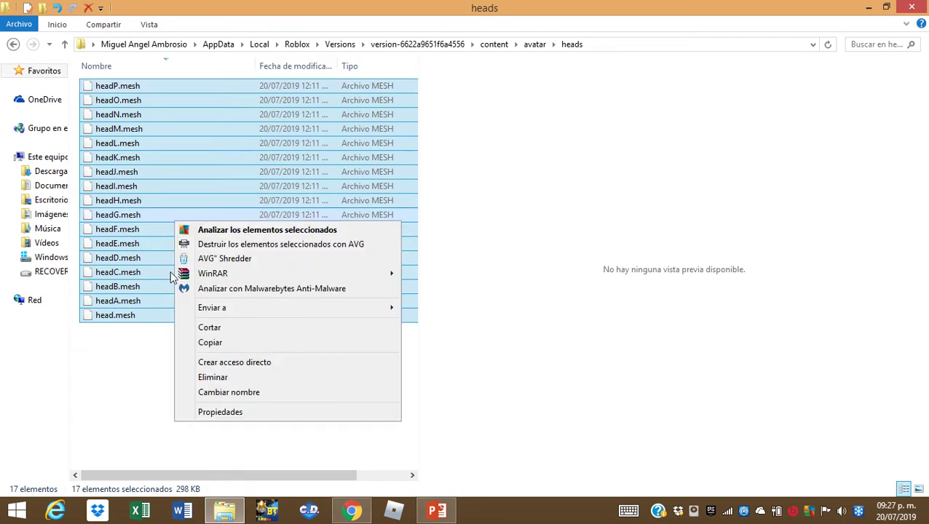
left_click(198, 343)
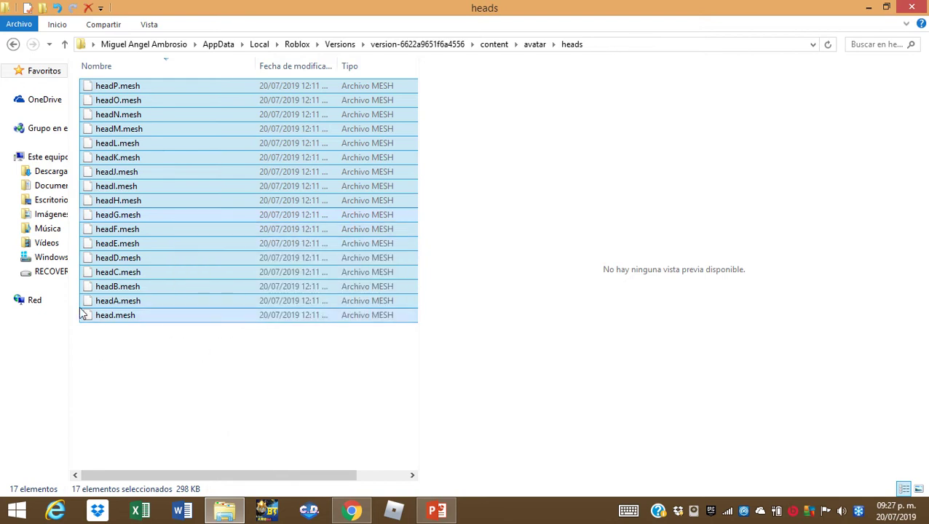
Browse the Descargas folder and its subfolders for a place to keep the copied head mesh files
left_click(48, 175)
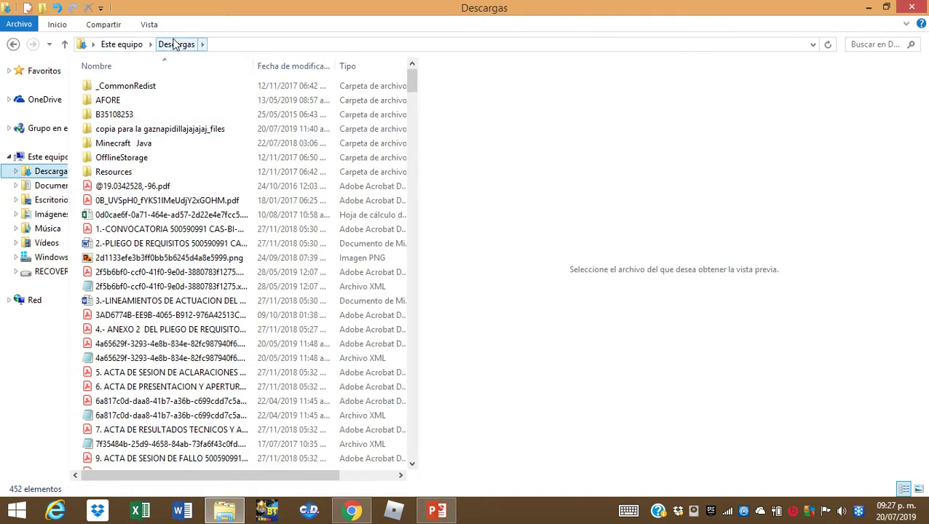
left_click(91, 46)
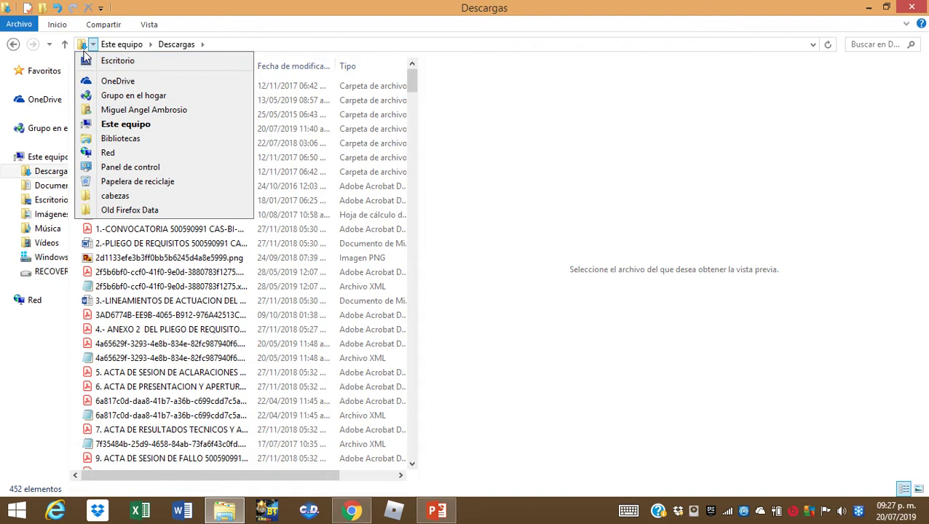
left_click(83, 45)
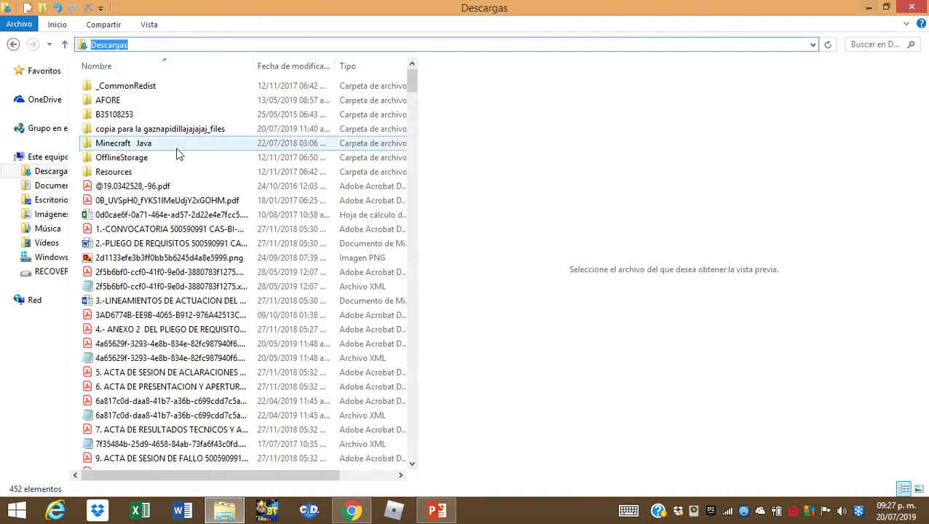
left_click(64, 44)
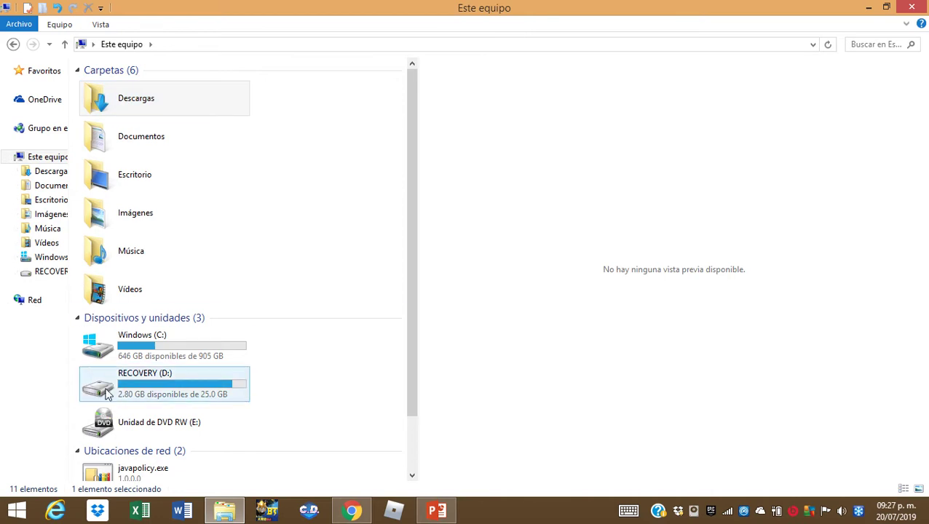
left_click(31, 171)
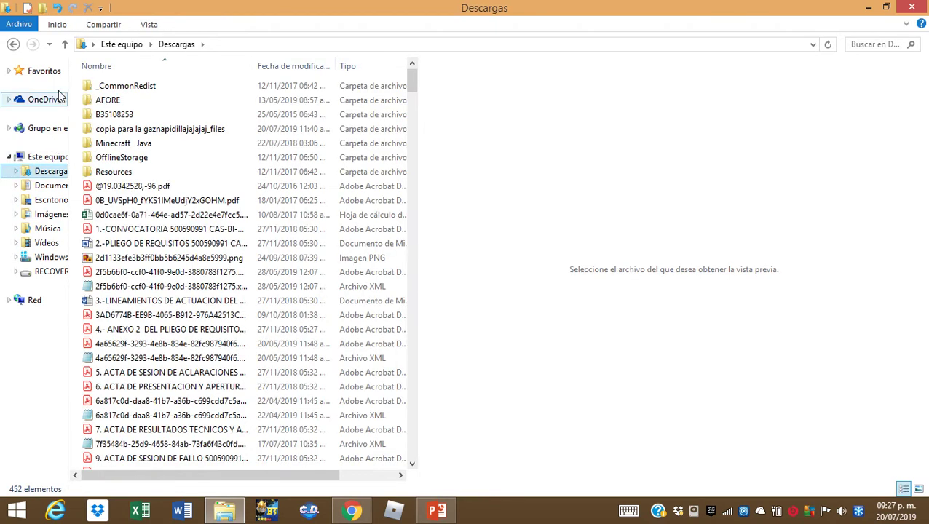
left_click(93, 45)
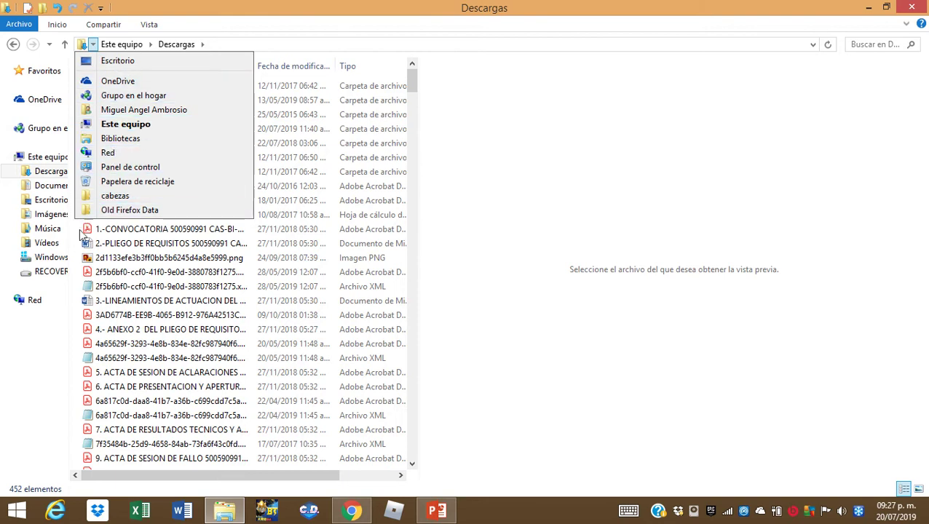
right_click(38, 172)
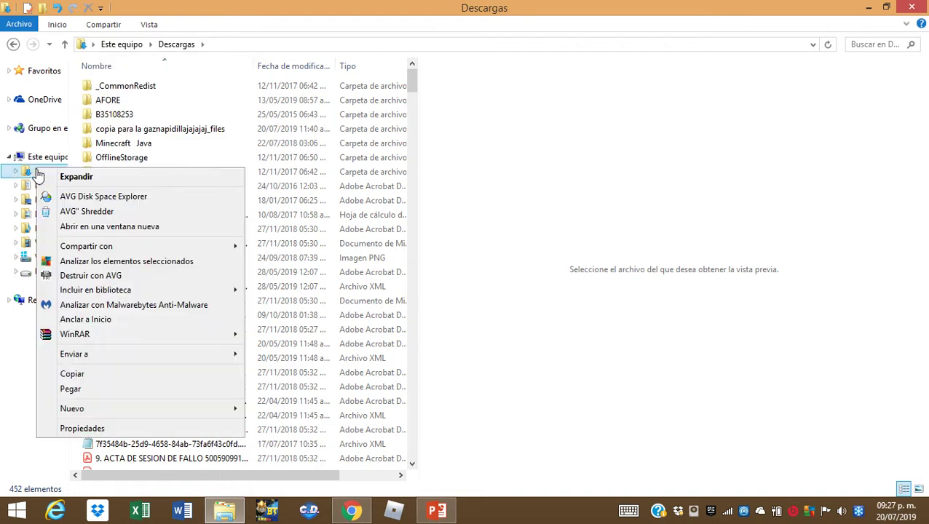
left_click(65, 182)
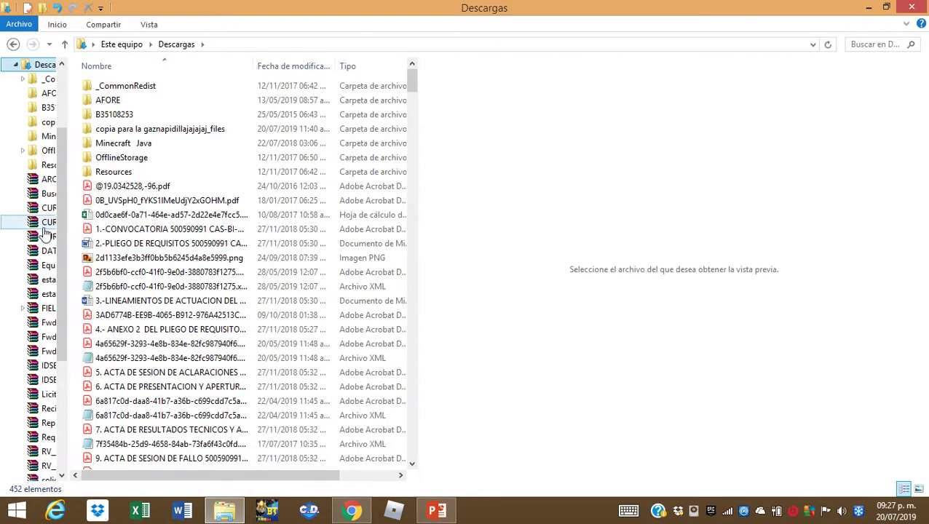
left_click(35, 122)
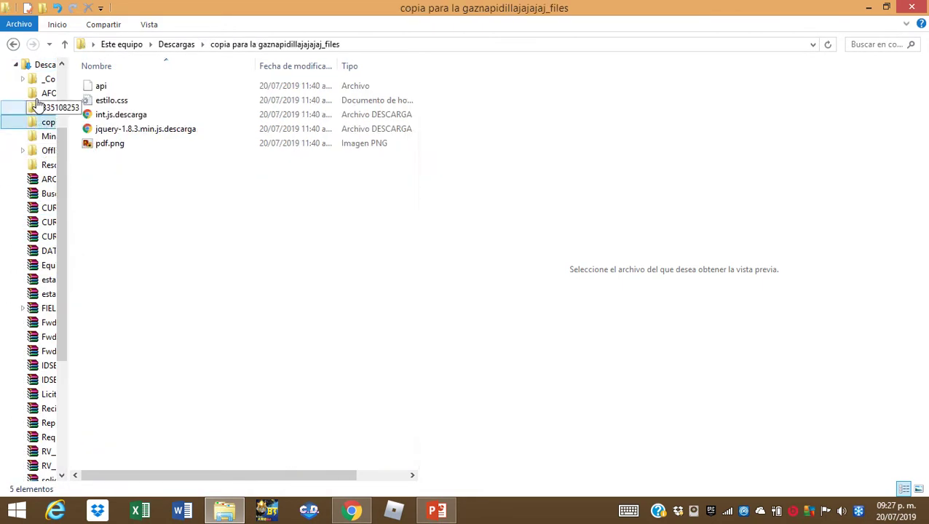
left_click(40, 95)
left_click(35, 123)
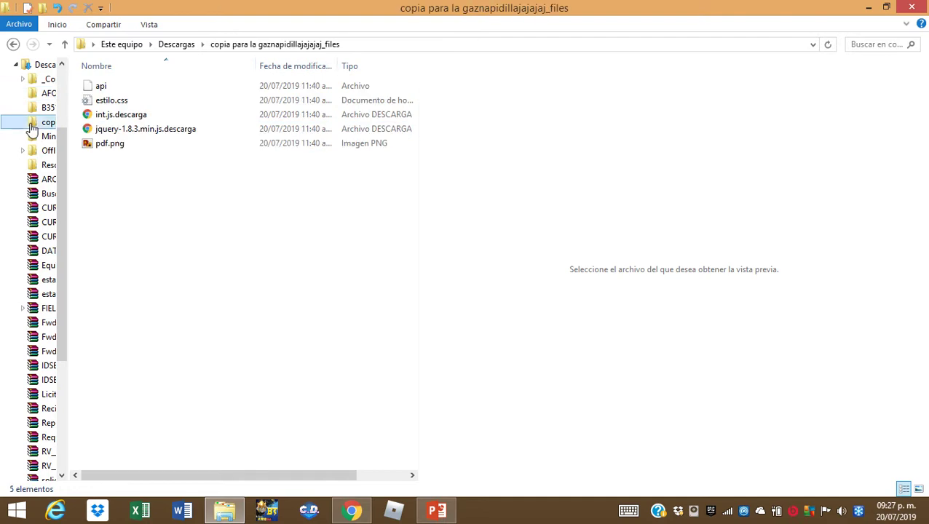
left_click(32, 67)
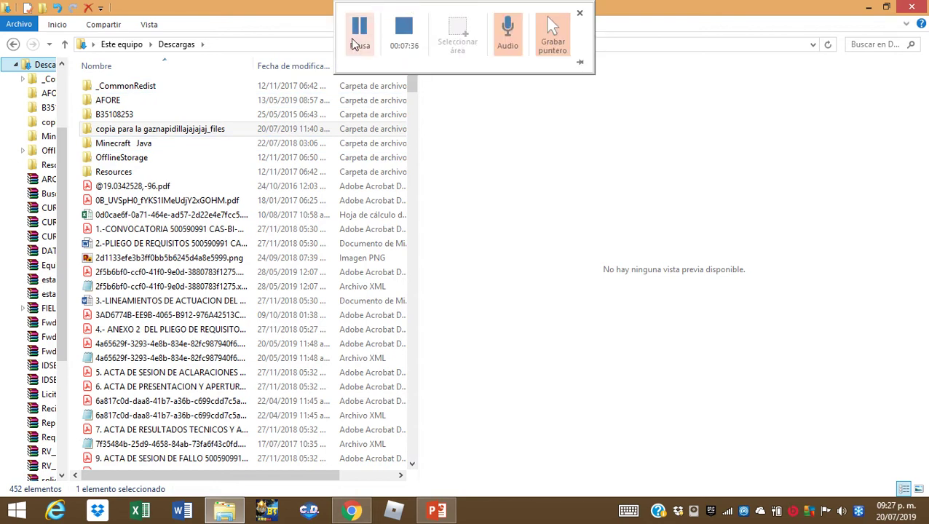
left_click(502, 120)
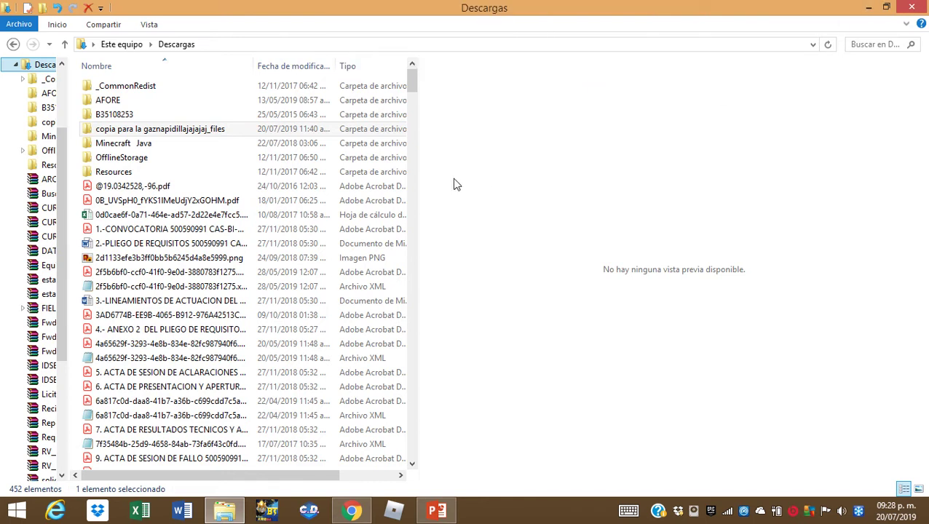
Return to the heads folder inside content and avatar in the Roblox version folder
left_click(14, 45)
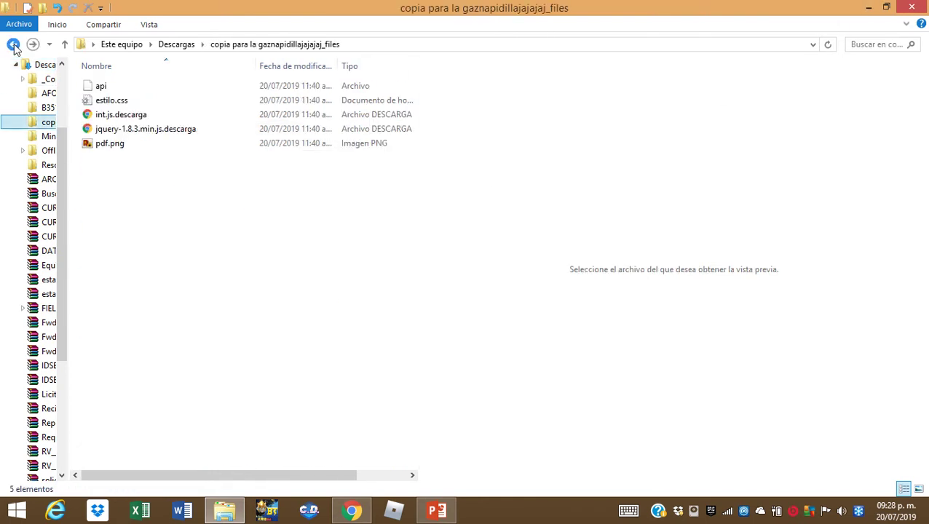
left_click(13, 45)
left_click(13, 45)
left_click(13, 46)
left_click(13, 45)
left_click(13, 45)
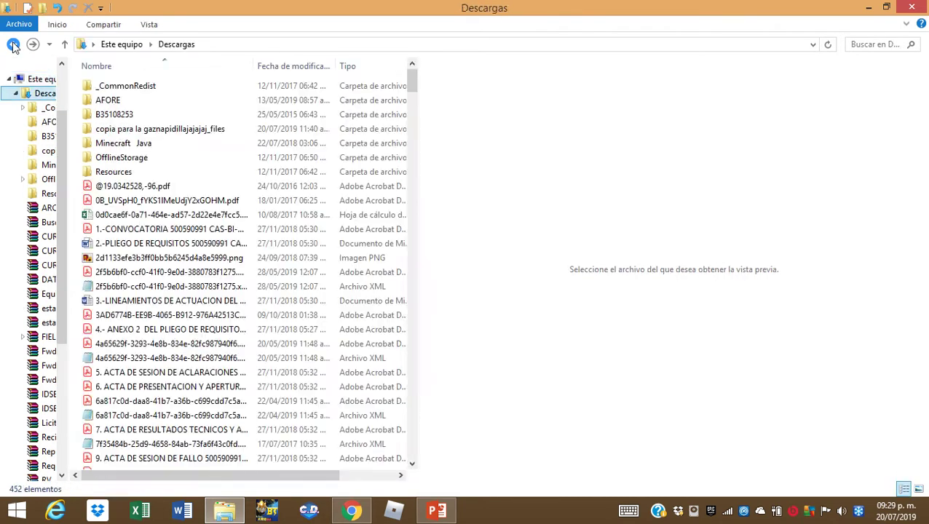
left_click(13, 45)
left_click(13, 45)
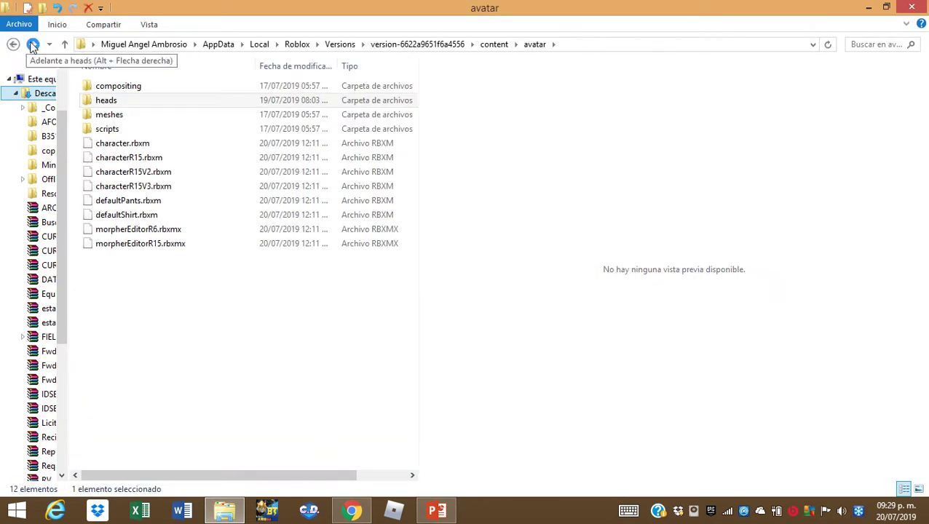
left_click(32, 45)
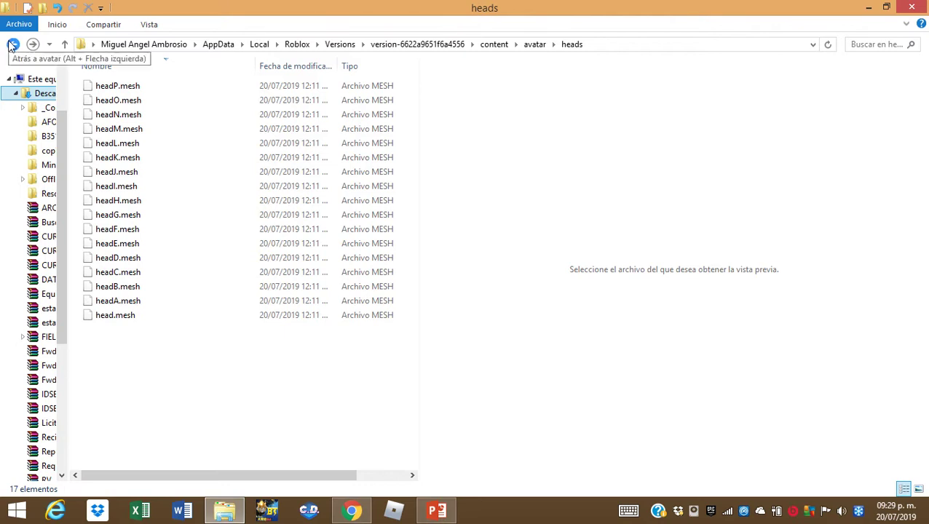
left_click(13, 45)
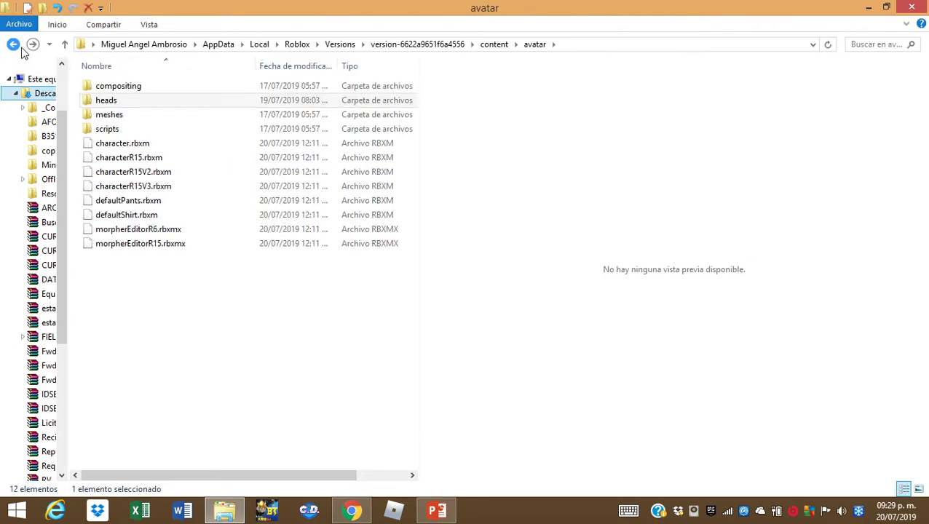
left_click(32, 46)
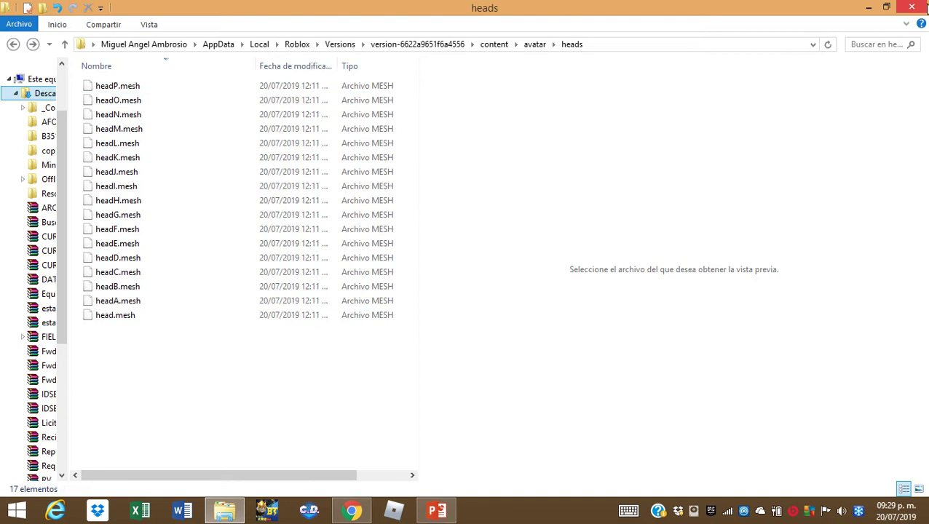
Clear the open windows off the desktop and open the file location of the Roblox Player shortcut
left_click(919, 6)
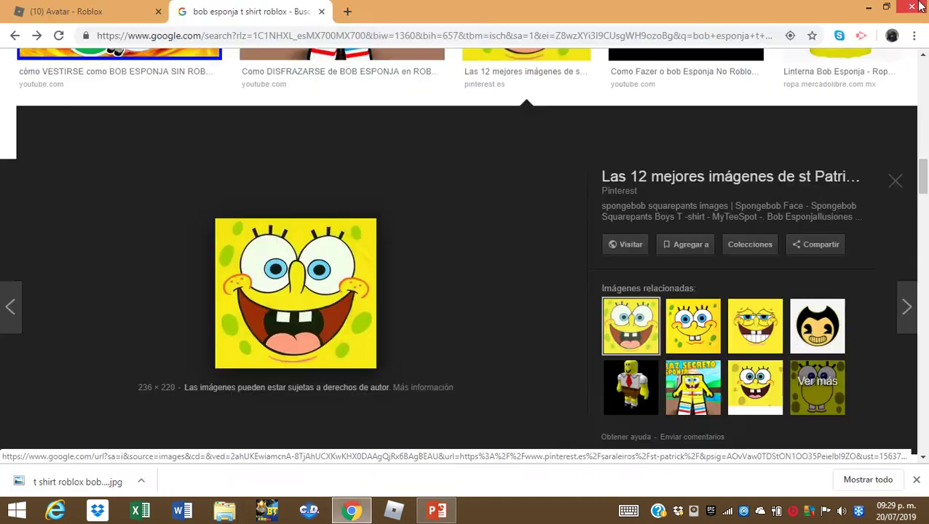
left_click(868, 7)
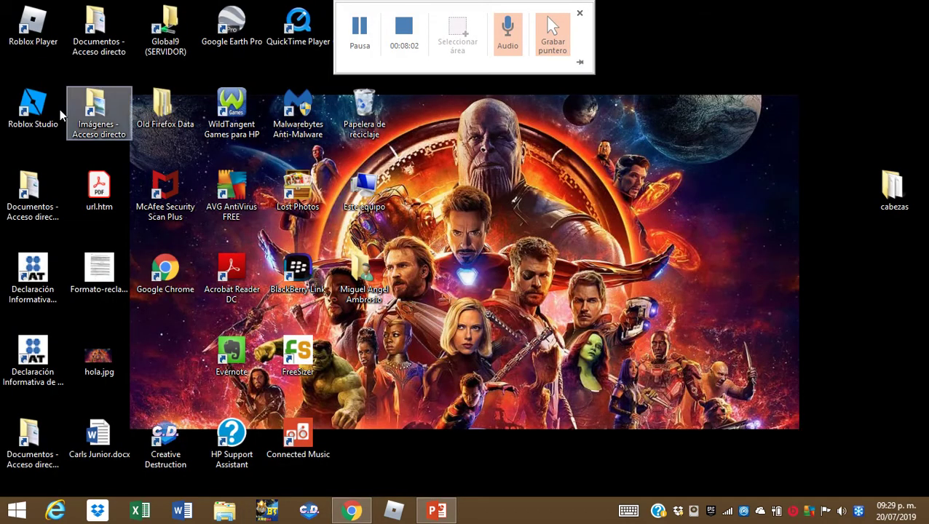
right_click(40, 34)
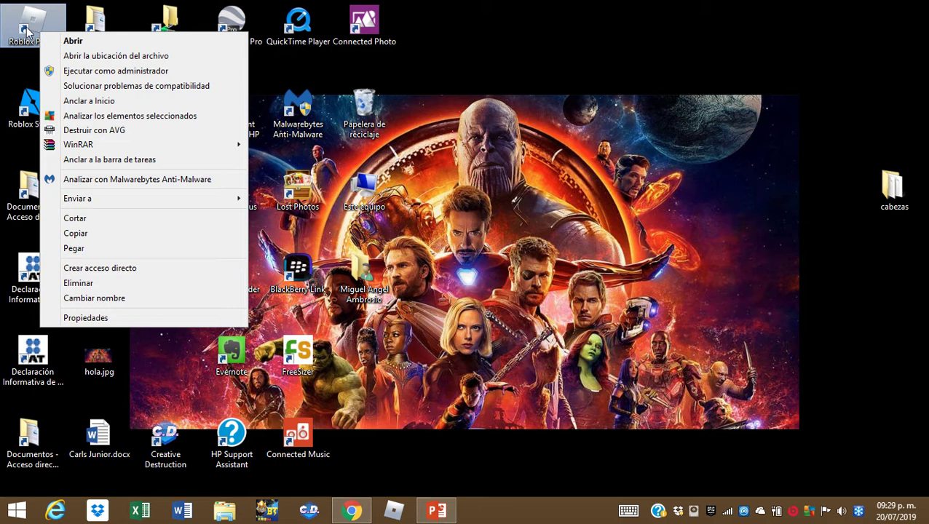
left_click(89, 56)
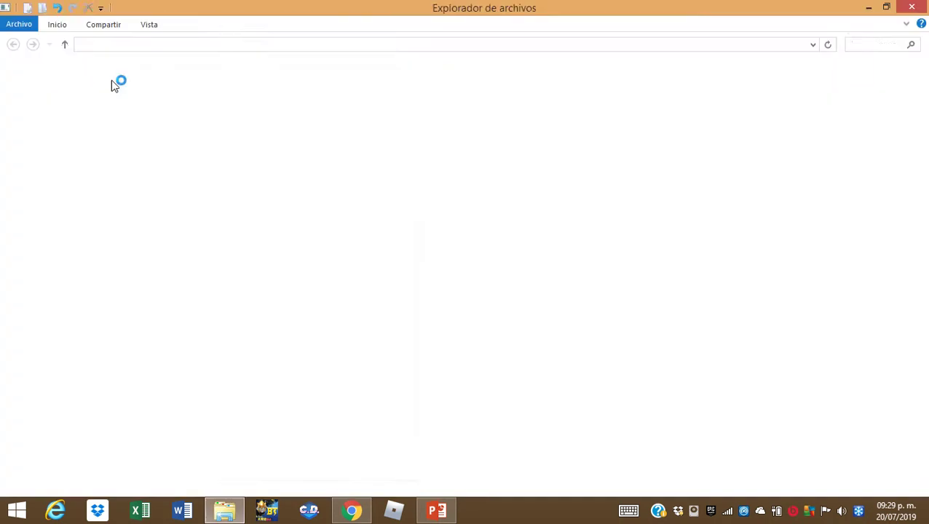
Open the heads folder inside content and avatar, and minimize its window to reach the desktop
right_click(132, 86)
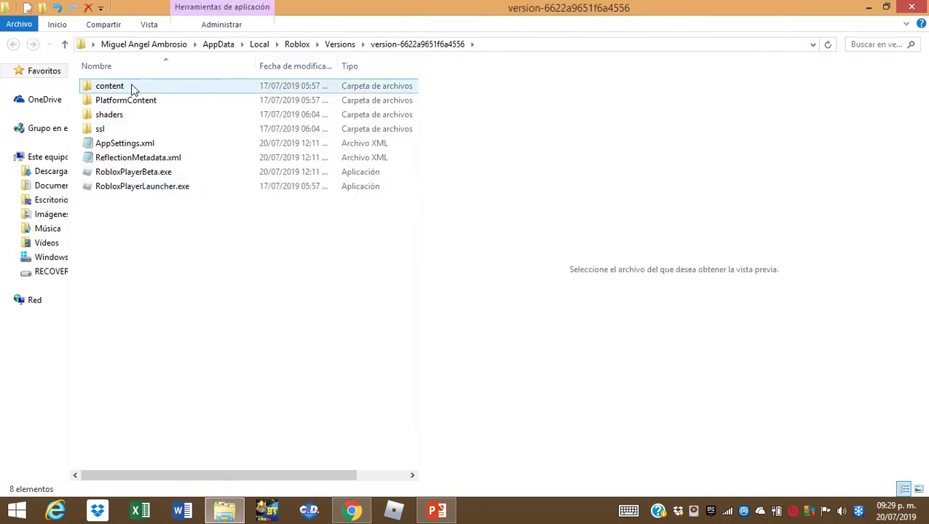
right_click(121, 86)
left_click(137, 91)
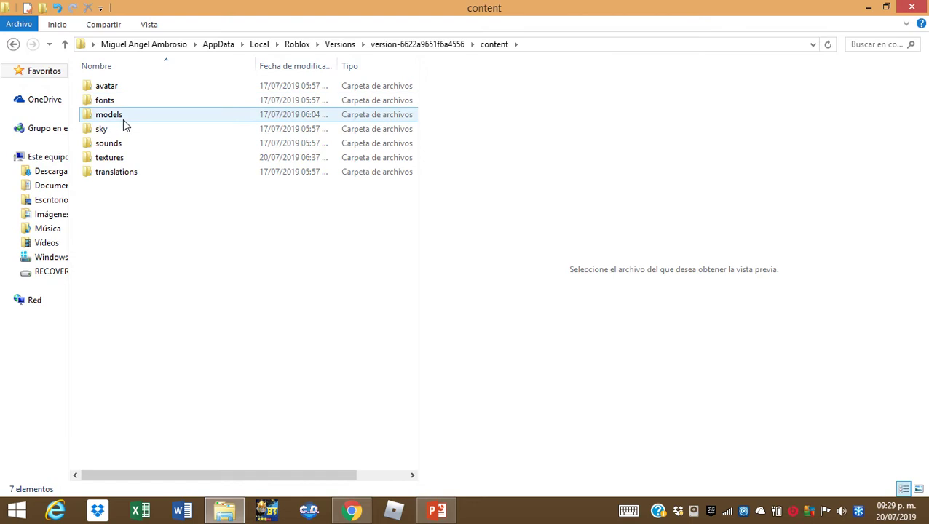
right_click(110, 86)
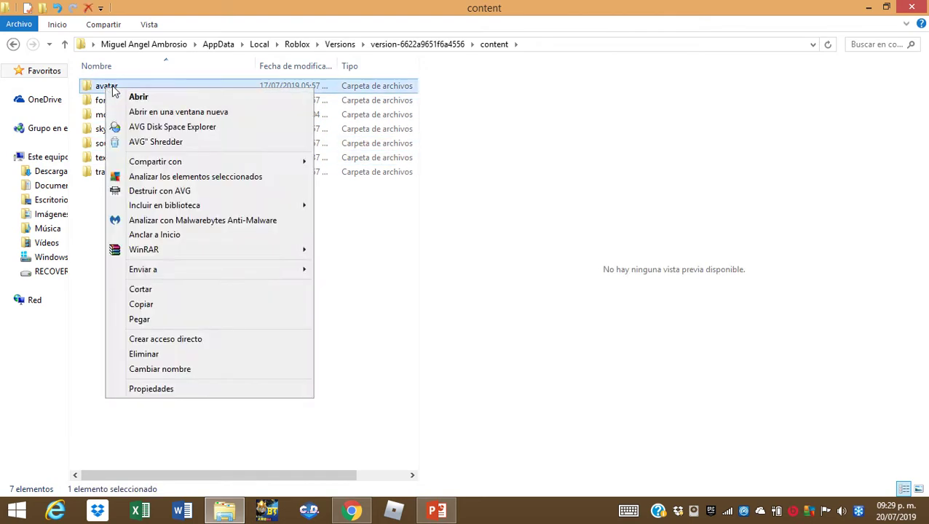
left_click(134, 94)
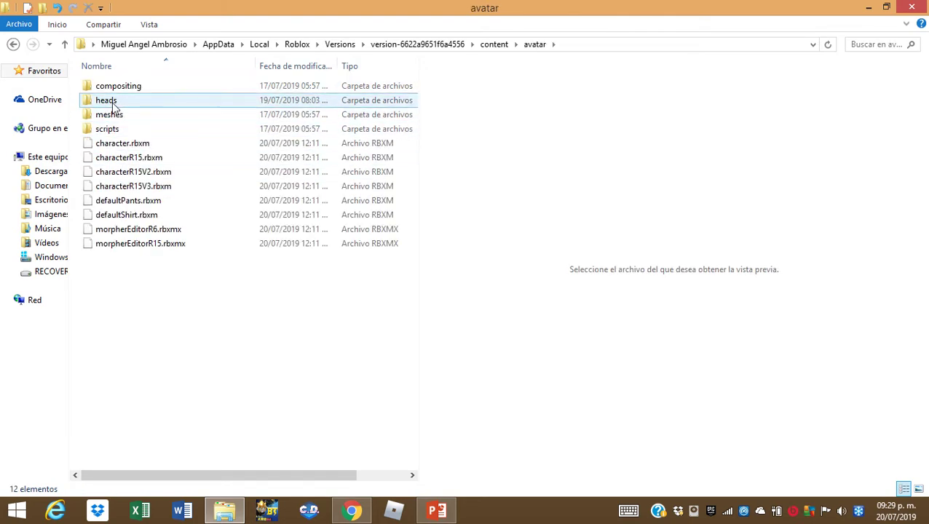
left_click(112, 105)
right_click(115, 107)
left_click(135, 114)
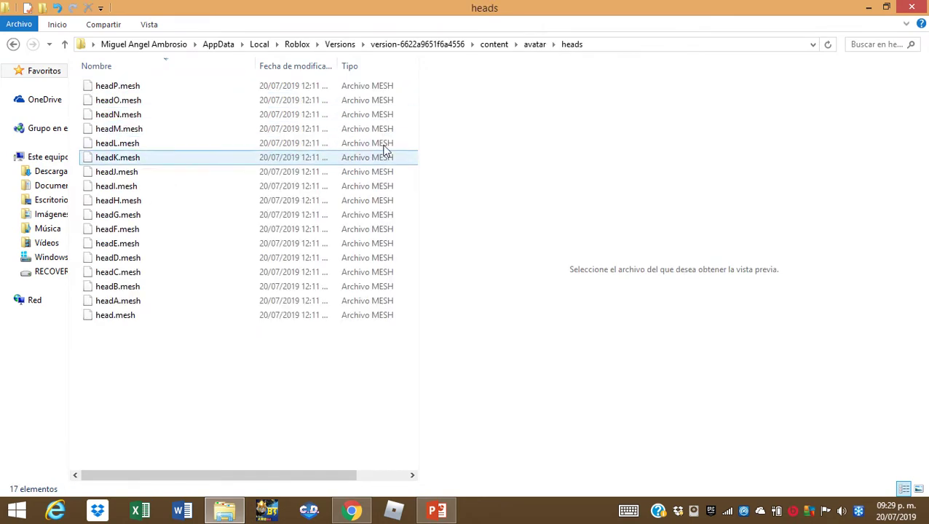
left_click(868, 7)
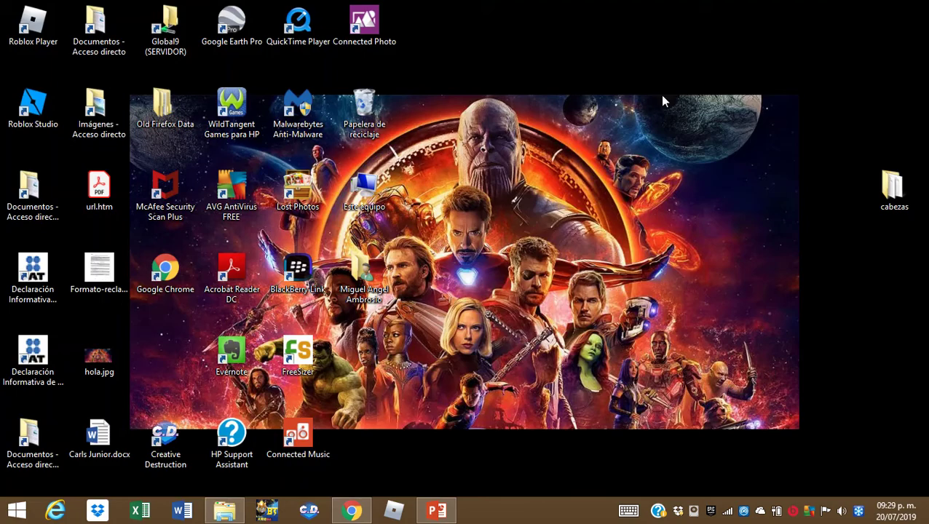
right_click(559, 169)
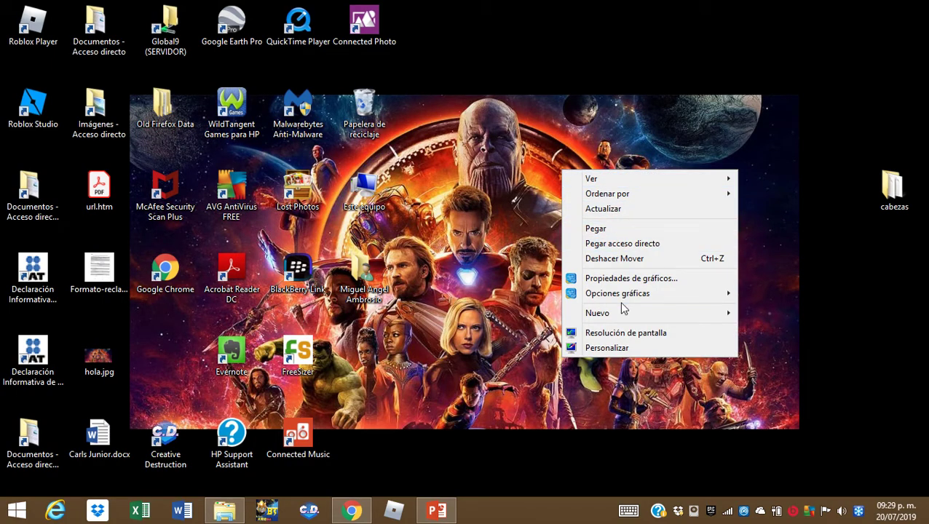
mouse_move(721, 320)
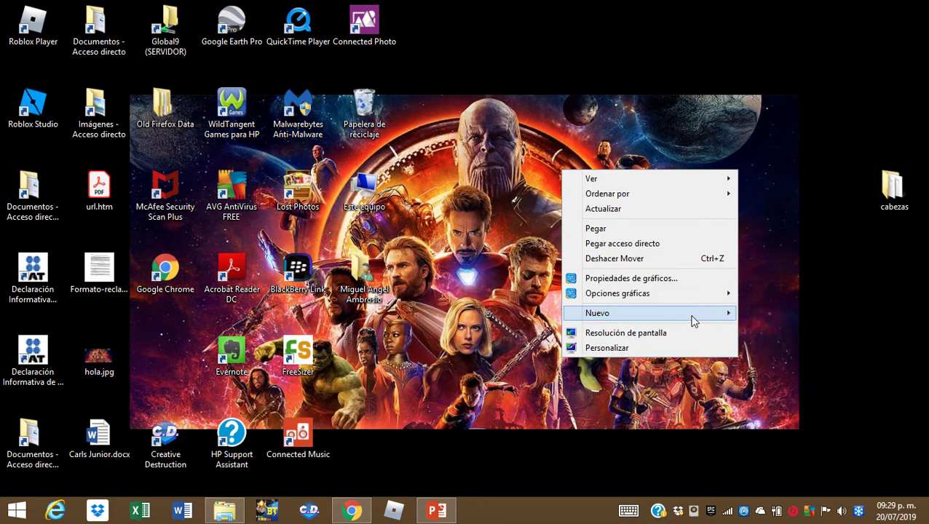
left_click(575, 121)
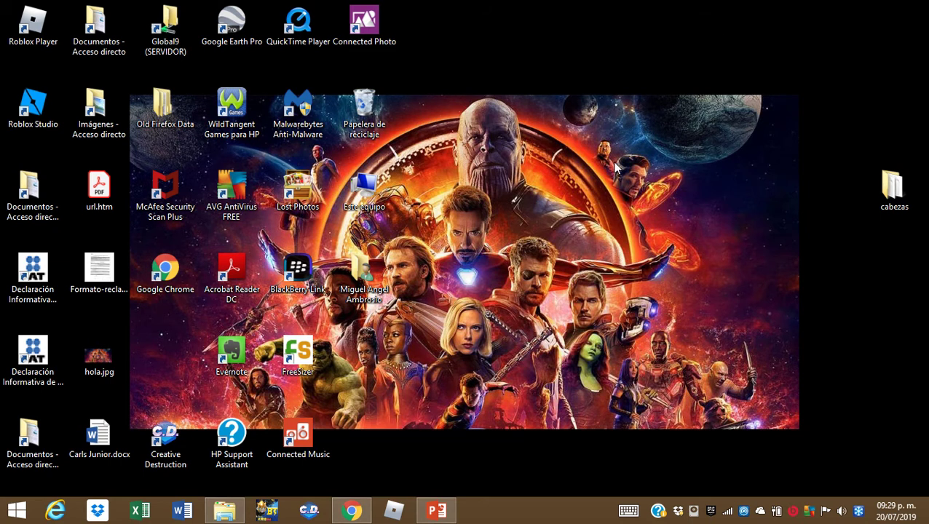
Create a new desktop folder named "roblox bob esponja"
right_click(608, 231)
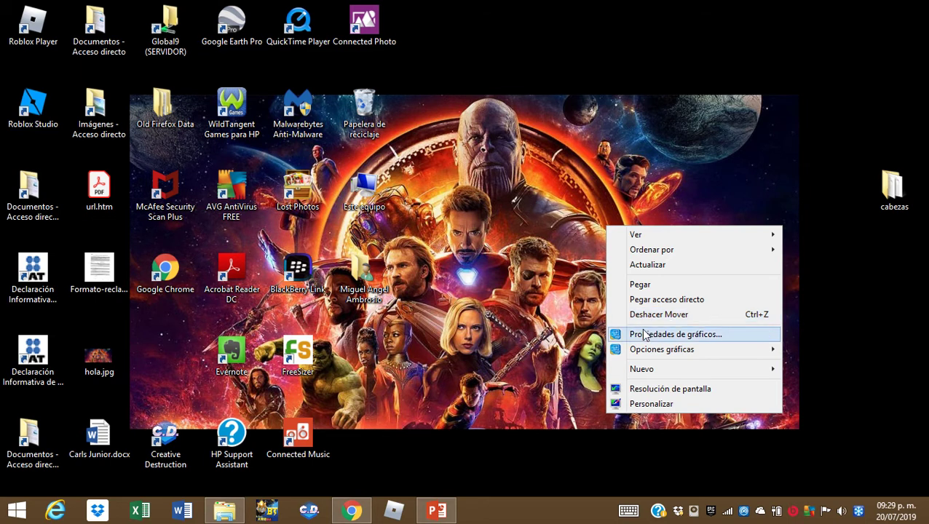
mouse_move(655, 371)
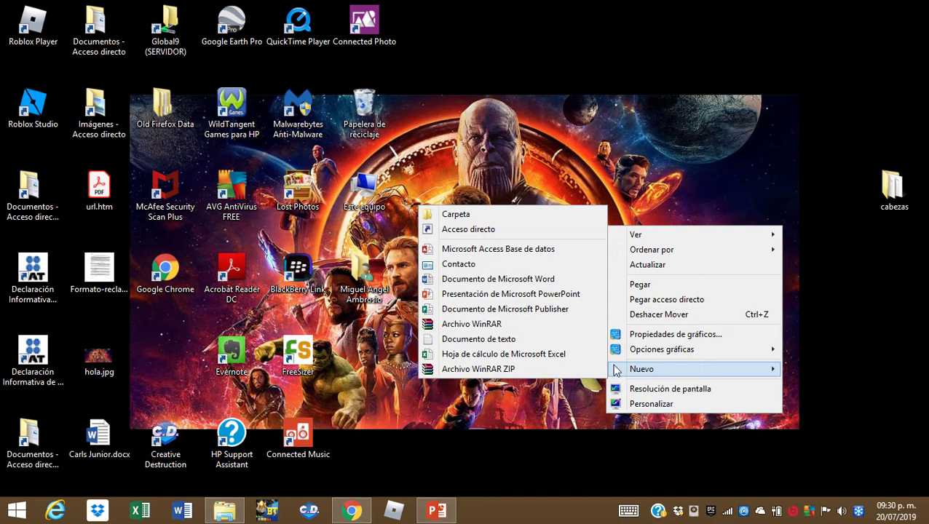
left_click(518, 215)
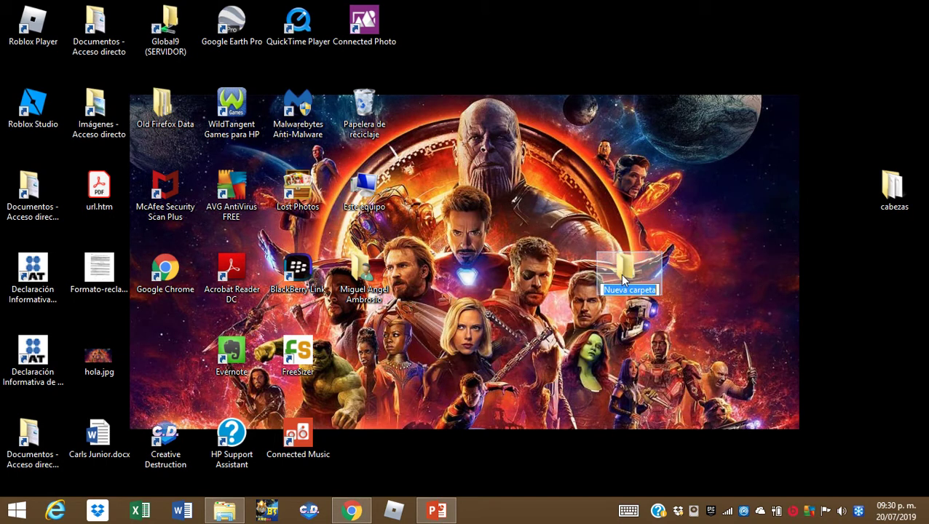
key("BackSpace")
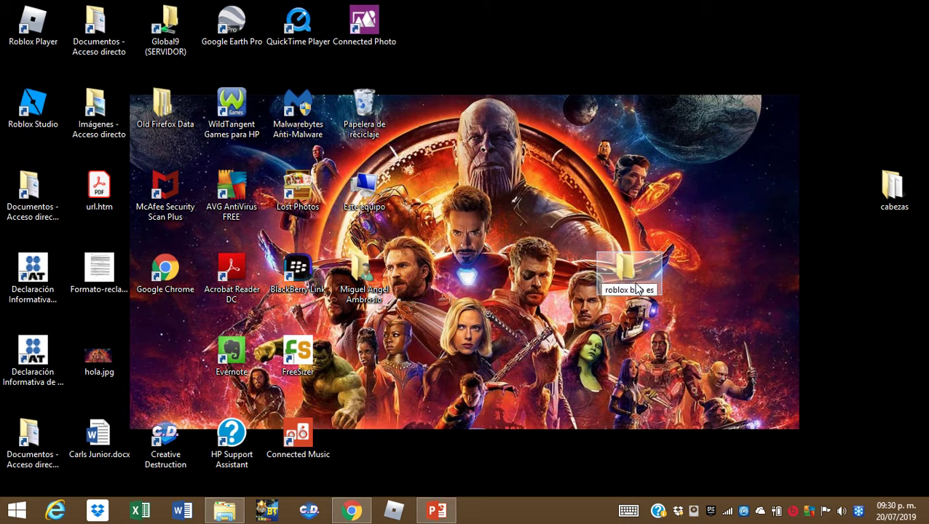
type("roblox bob esponja")
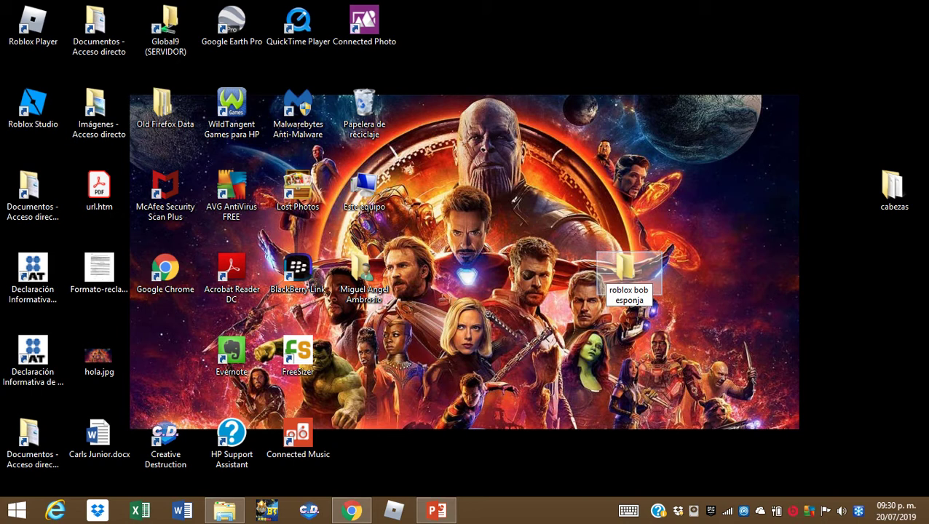
key("Return")
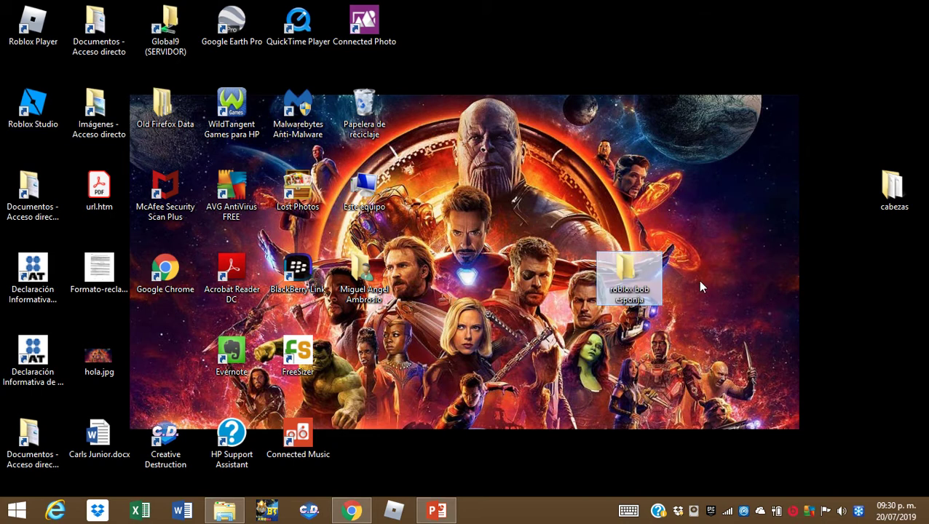
Open the cabezas desktop folder to check its mesh files, and close its window
right_click(899, 188)
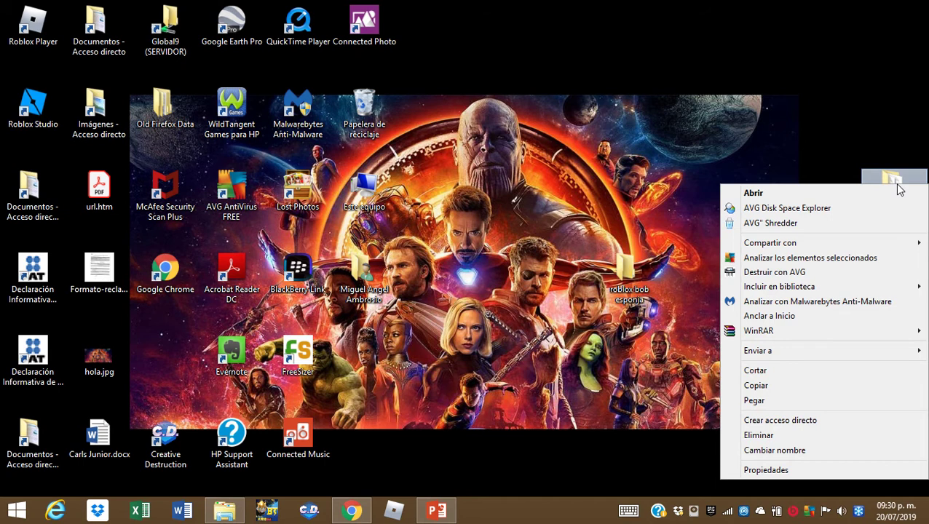
left_click(838, 198)
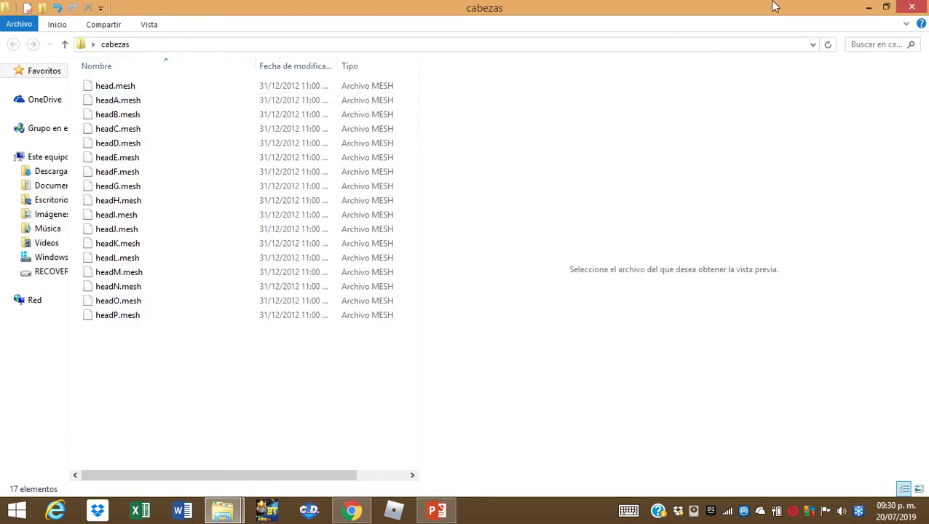
left_click(868, 8)
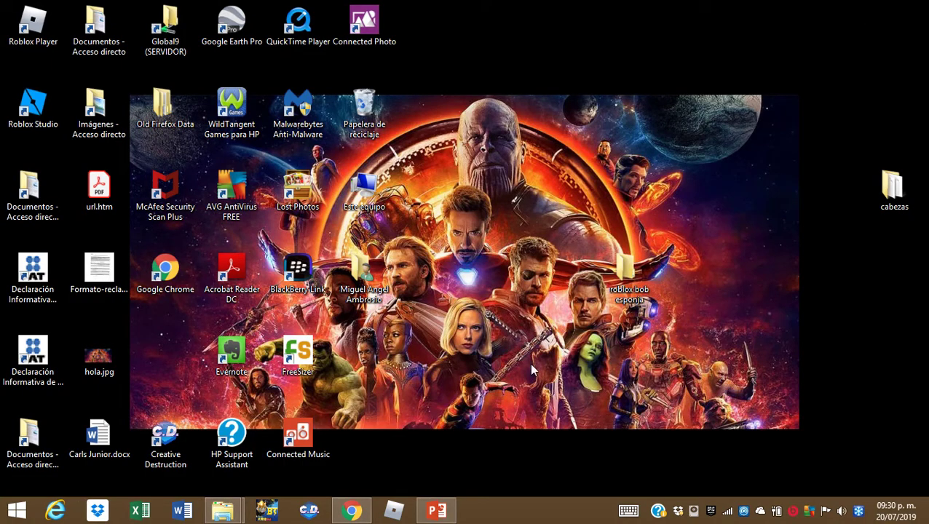
left_click(627, 266)
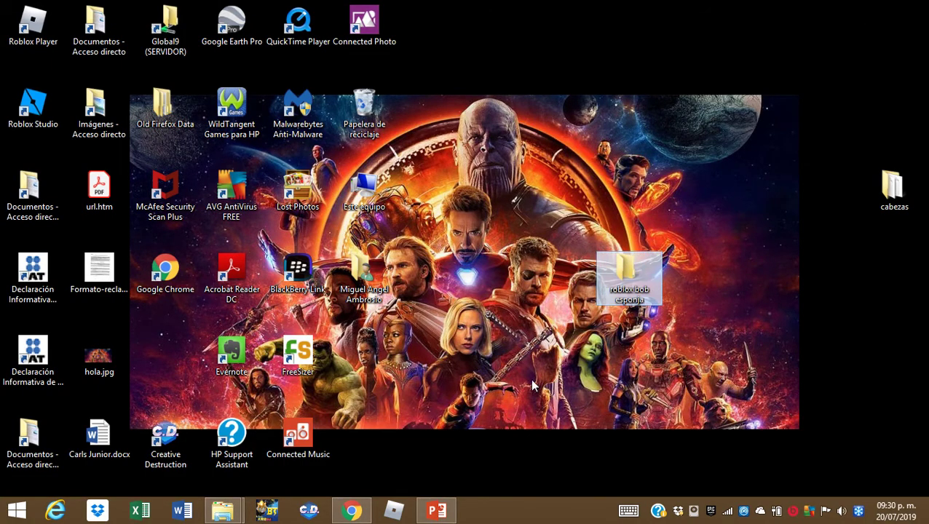
mouse_move(217, 516)
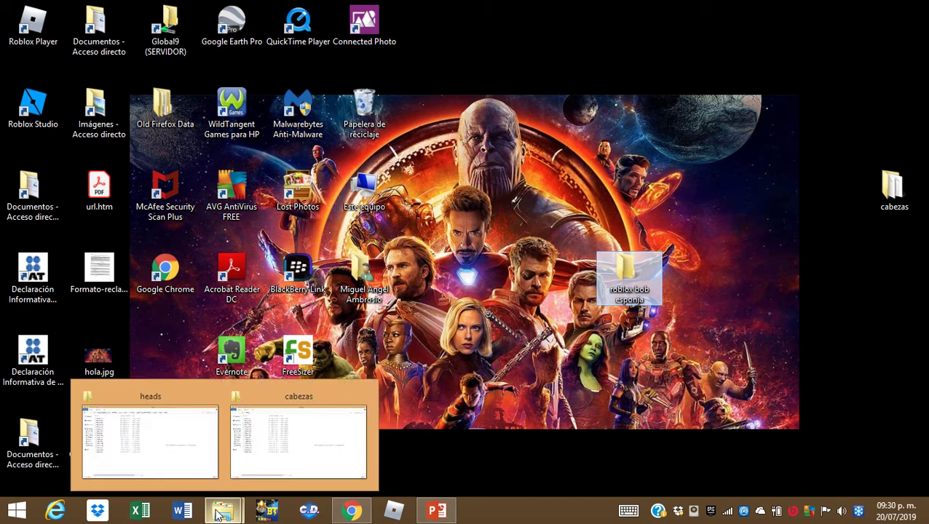
mouse_move(246, 473)
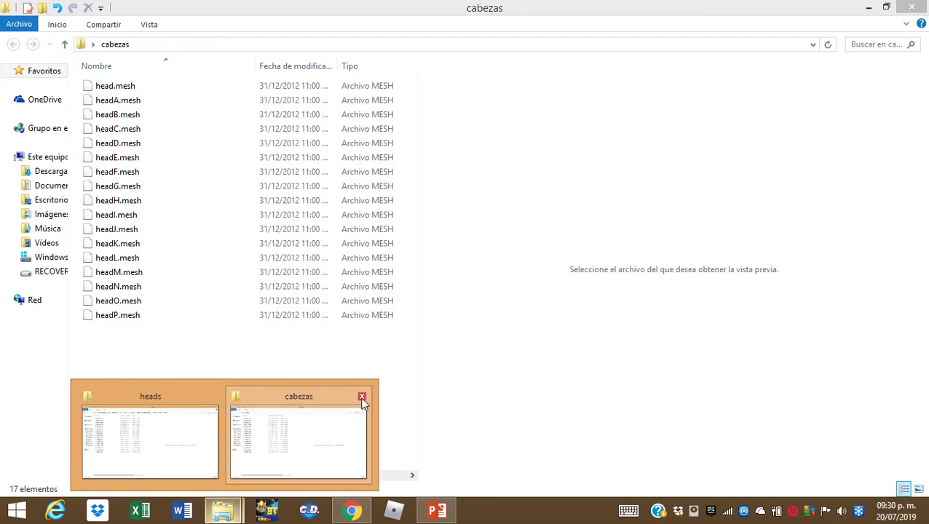
left_click(362, 397)
Copy all the head mesh files from the Roblox heads folder and minimize its window
left_click(218, 460)
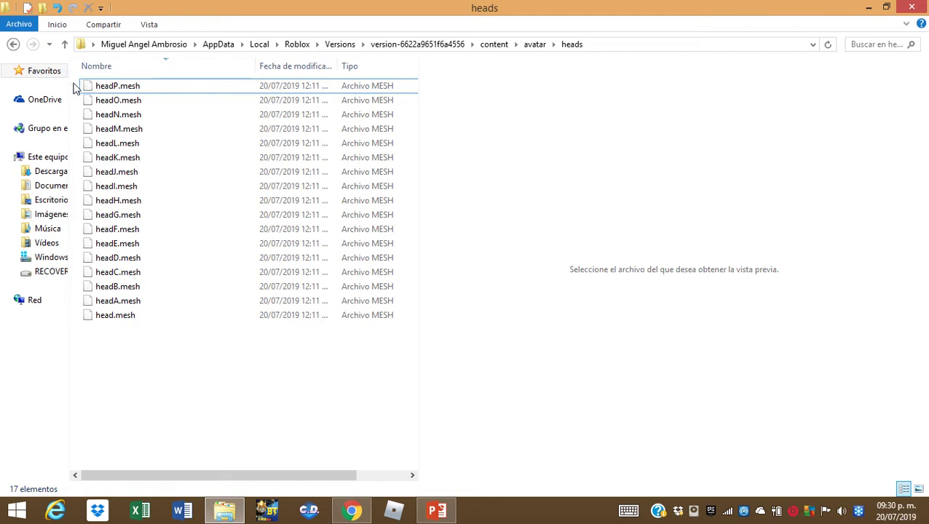
left_click_drag(75, 83, 182, 325)
right_click(168, 217)
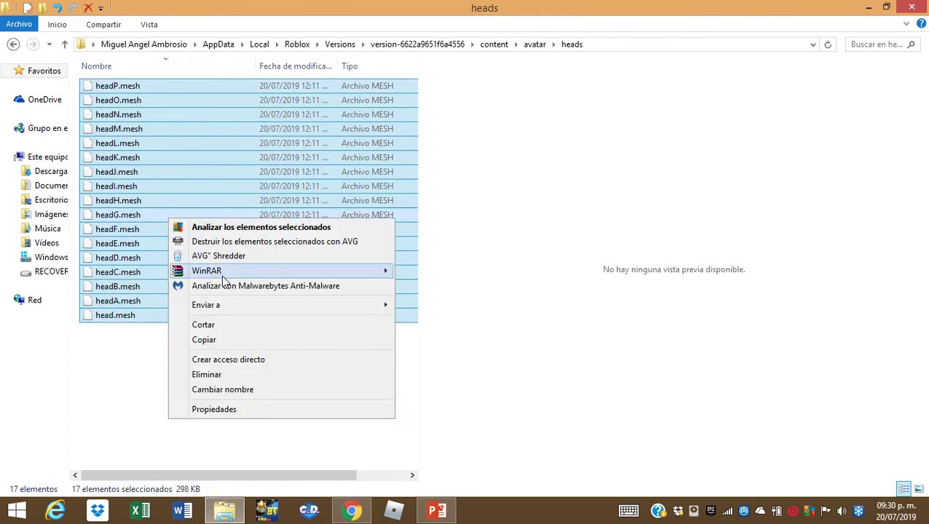
left_click(201, 340)
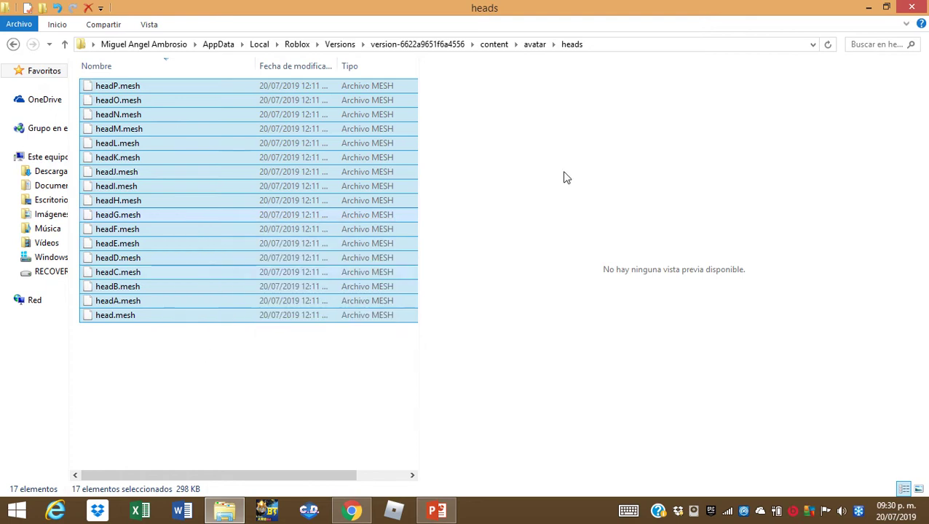
left_click(869, 9)
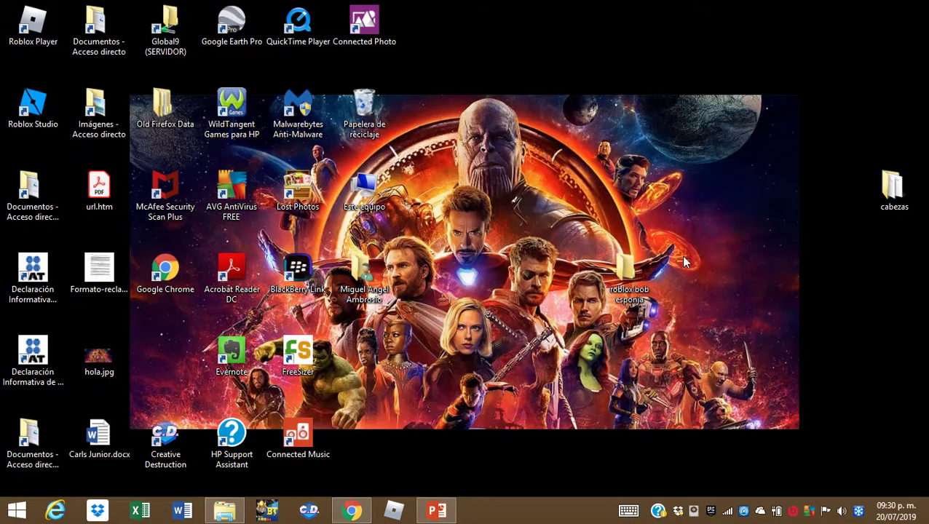
Paste the copied mesh files into the roblox bob esponja desktop folder and minimize its window
right_click(632, 277)
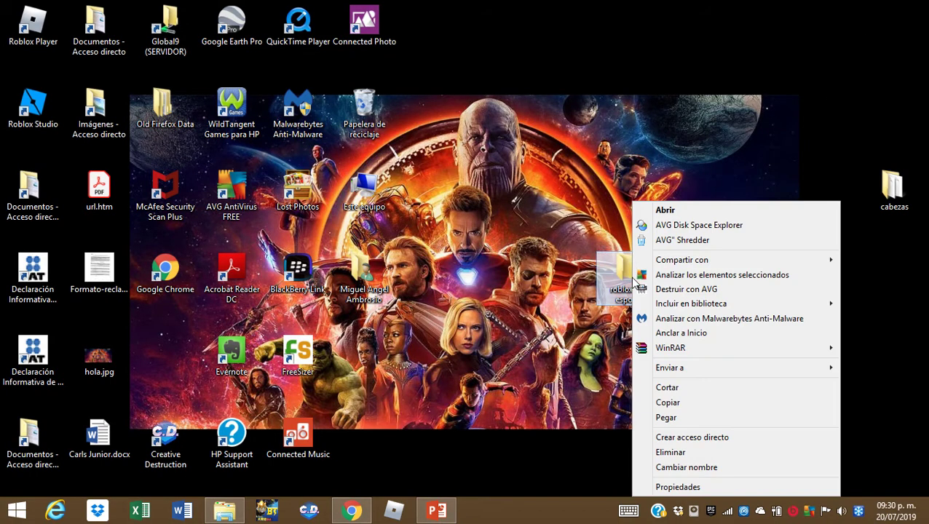
left_click(662, 211)
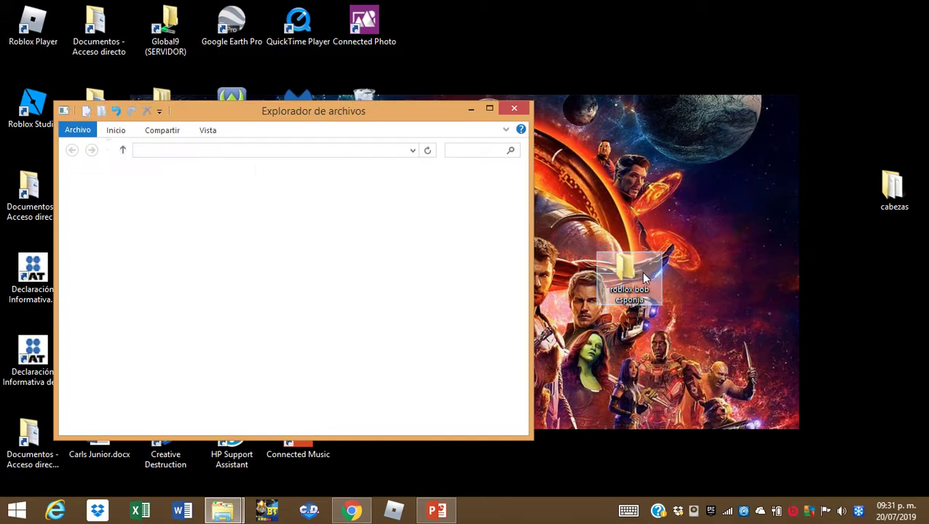
left_click(485, 108)
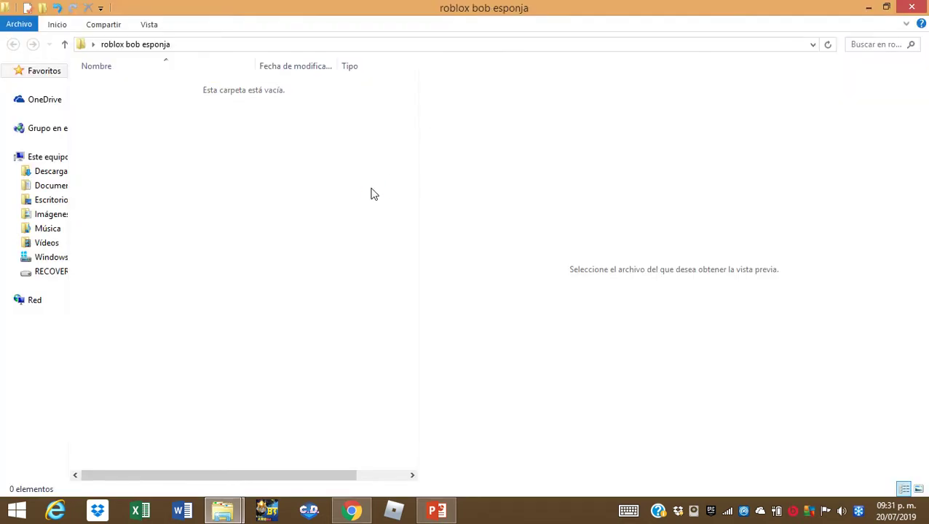
key("ctrl+v")
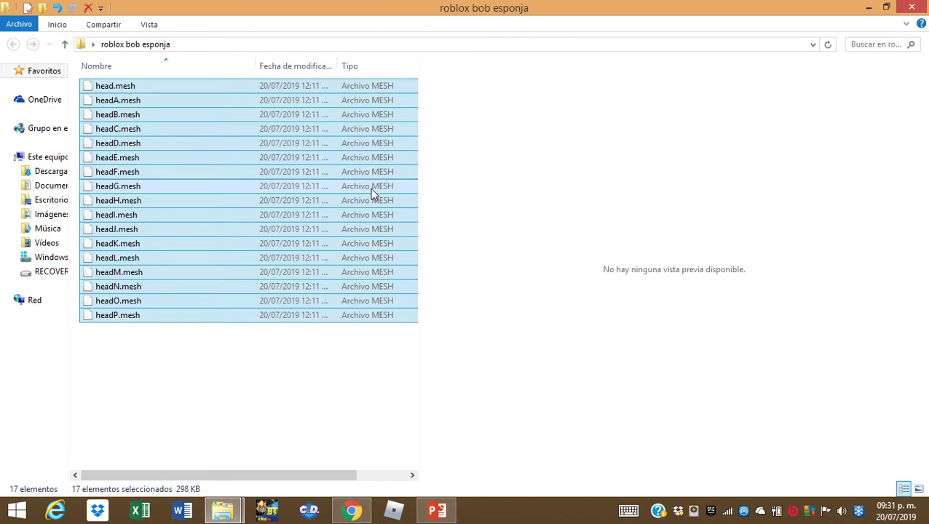
right_click(291, 367)
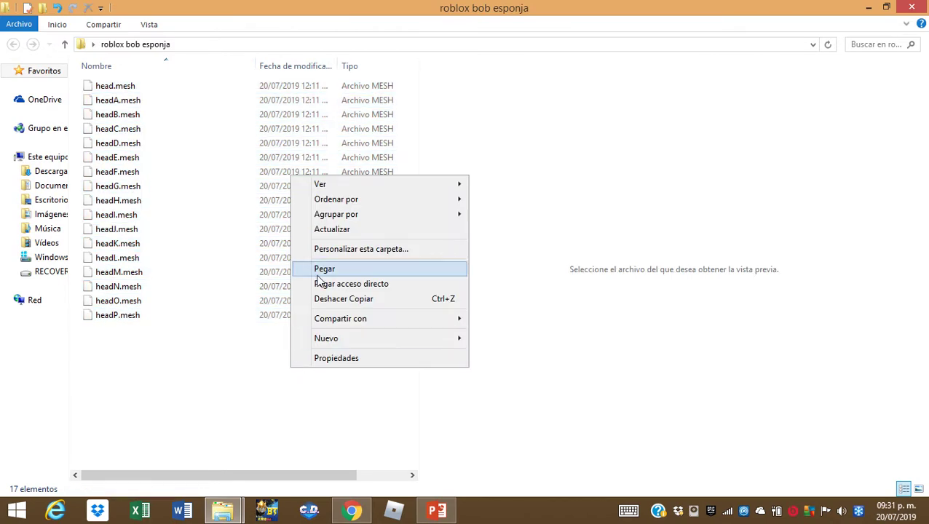
left_click(649, 188)
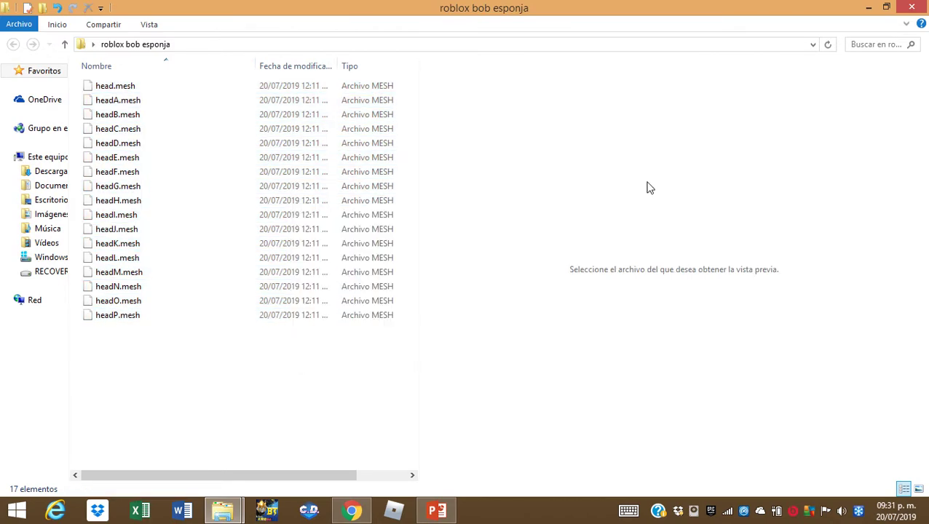
left_click(867, 8)
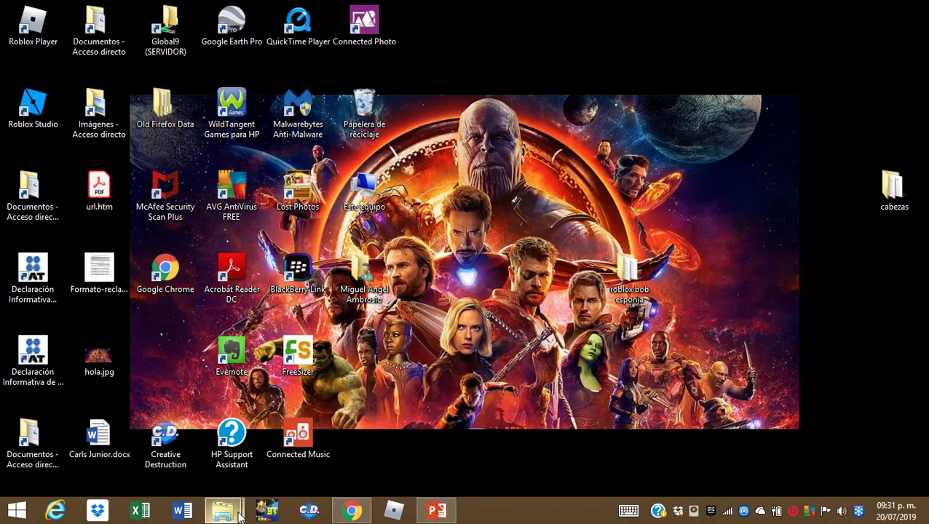
Bring back the Roblox heads folder, close the roblox bob esponja window, and clear the file selection
mouse_move(238, 515)
left_click(168, 414)
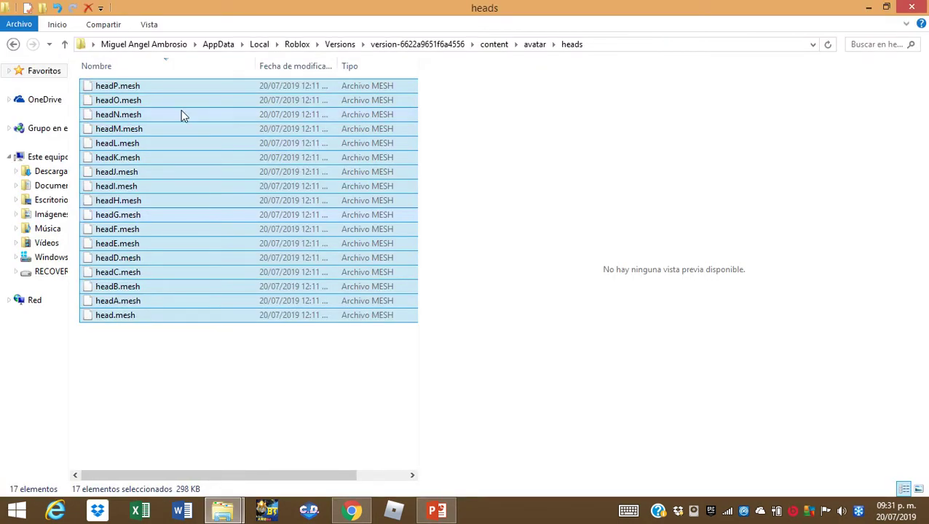
mouse_move(243, 515)
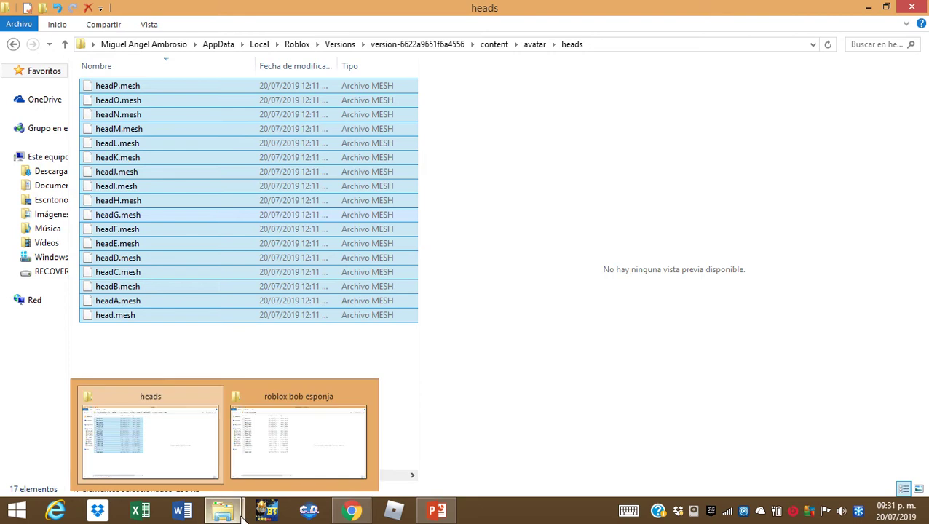
left_click(362, 399)
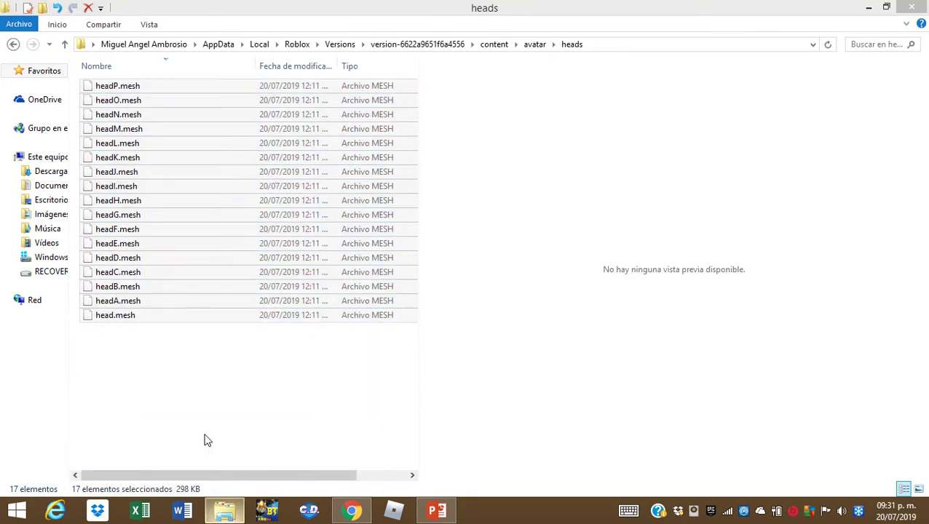
left_click(361, 380)
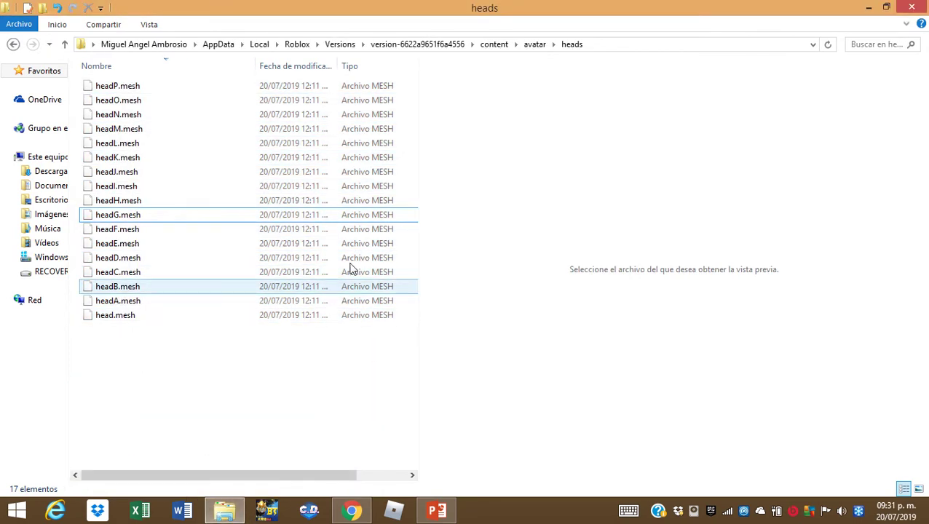
Delete all the mesh files, from head.mesh to headP.mesh, in the Roblox heads folder
mouse_move(237, 502)
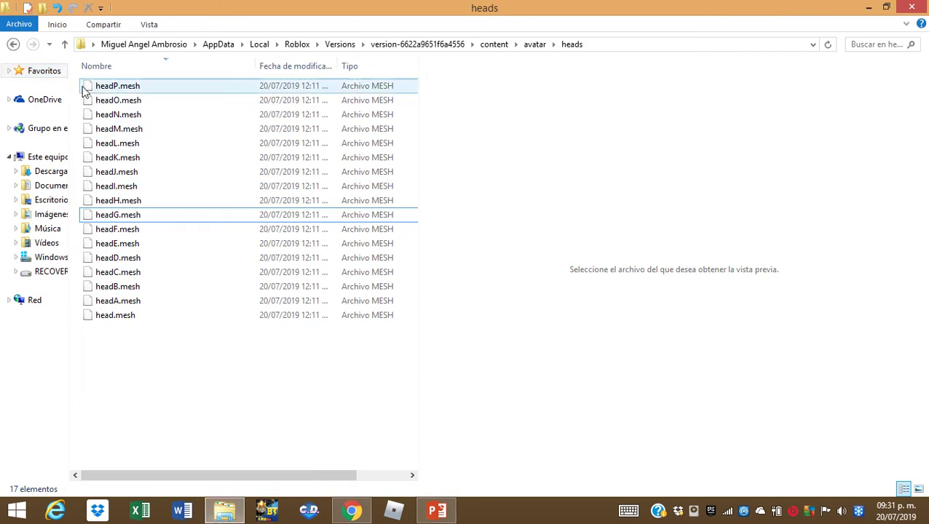
left_click_drag(79, 82, 167, 325)
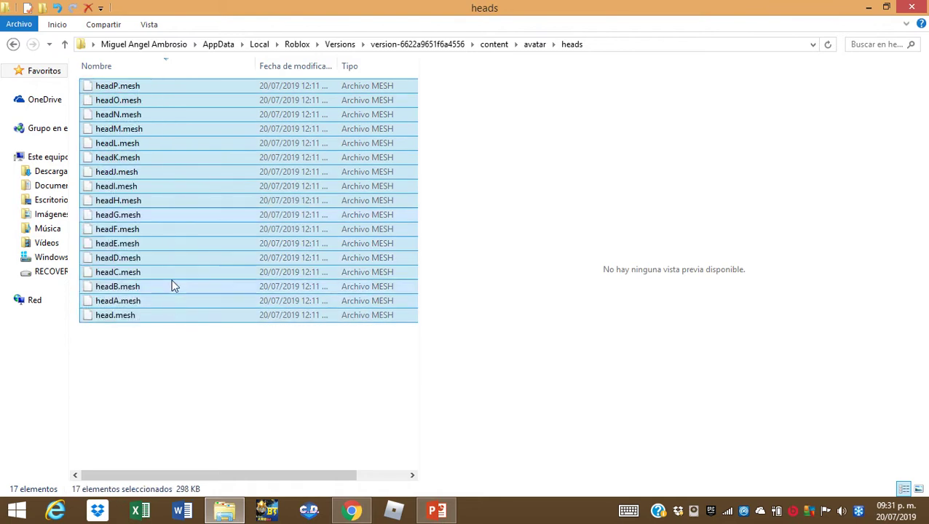
right_click(214, 196)
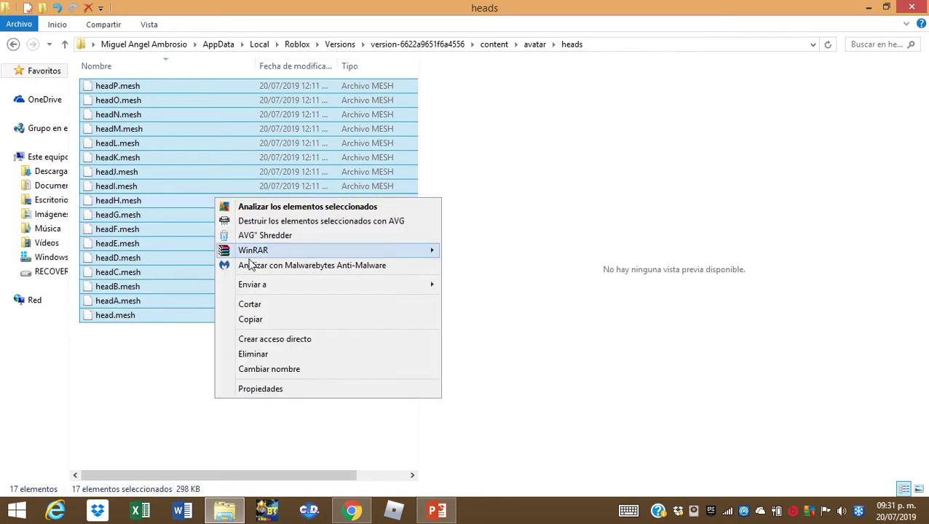
left_click(253, 354)
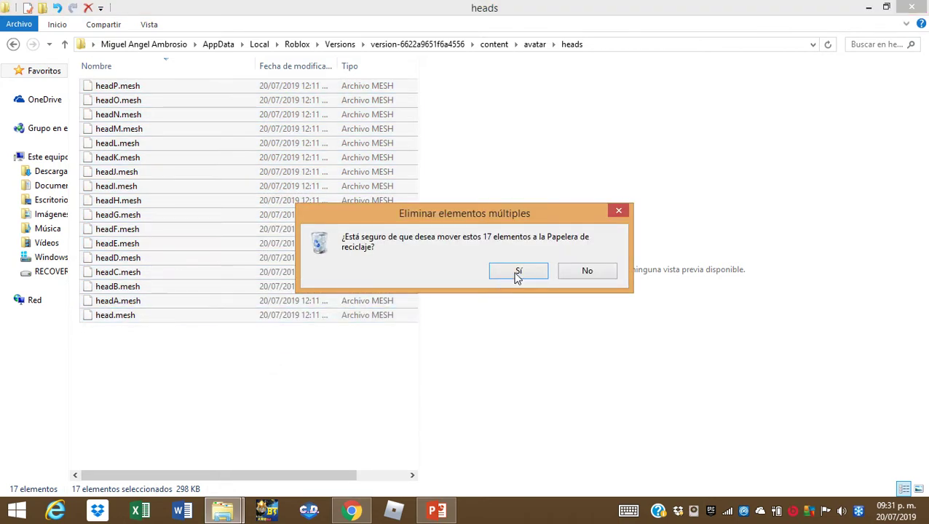
left_click(519, 273)
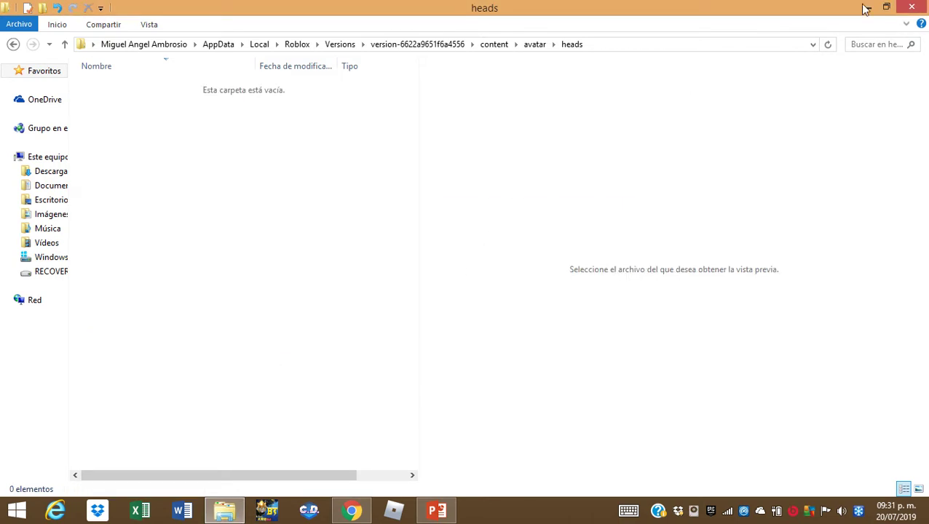
Minimize the heads window and move the roblox bob esponja folder directly below cabezas on the desktop
left_click(863, 8)
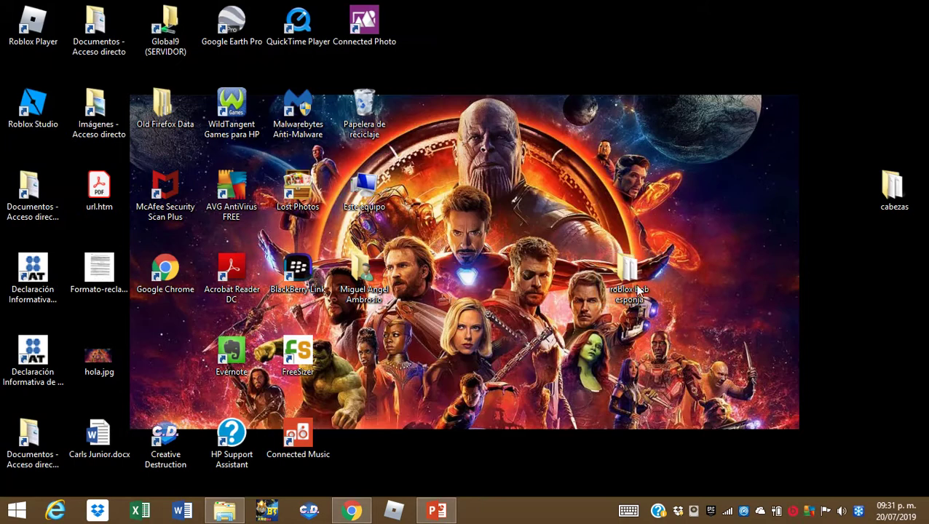
left_click_drag(624, 306, 881, 223)
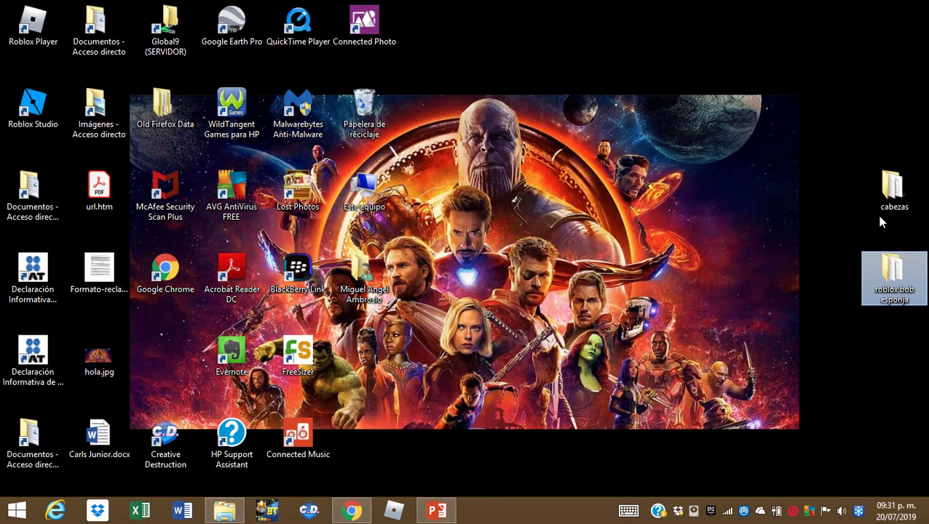
left_click(811, 270)
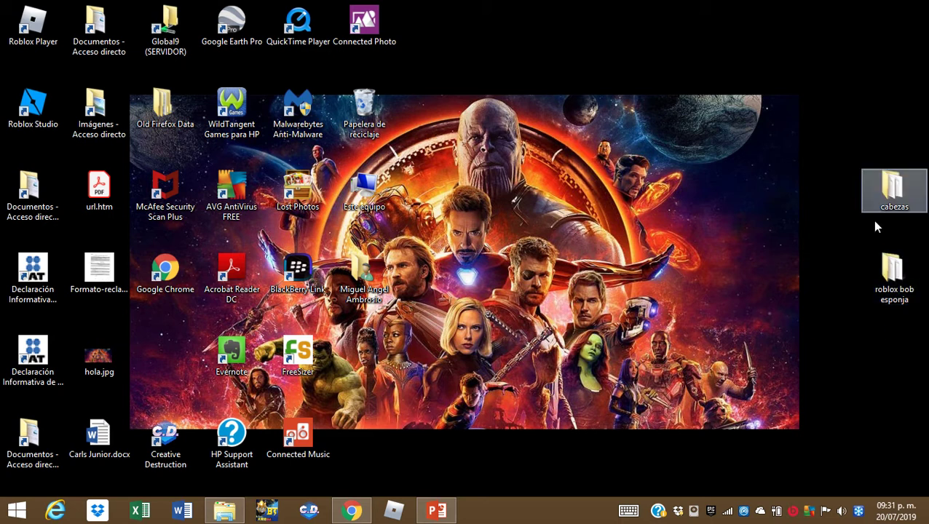
Switch to Chrome's Roblox avatar editor tab and reload the page
left_click(352, 509)
left_click(62, 8)
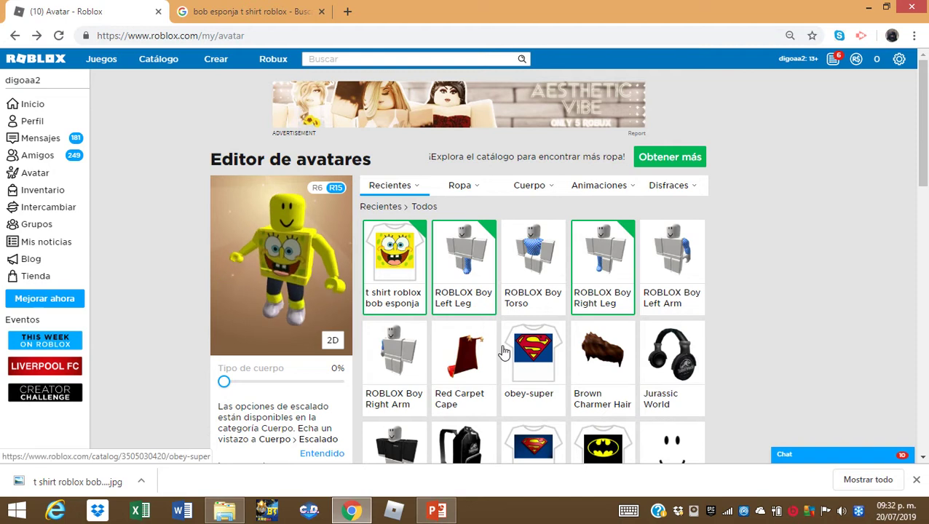
scroll(504, 352, "down", 2)
scroll(504, 353, "up", 1)
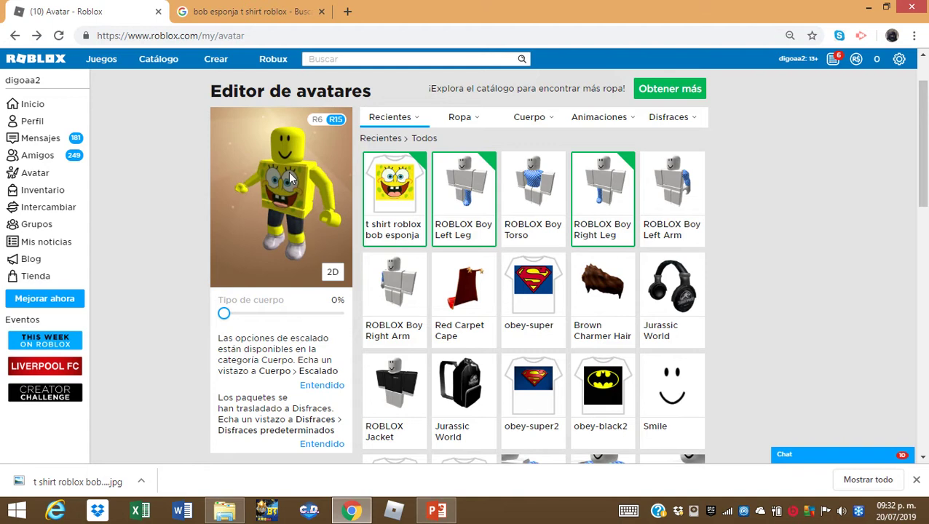
right_click(207, 175)
left_click(142, 199)
right_click(144, 197)
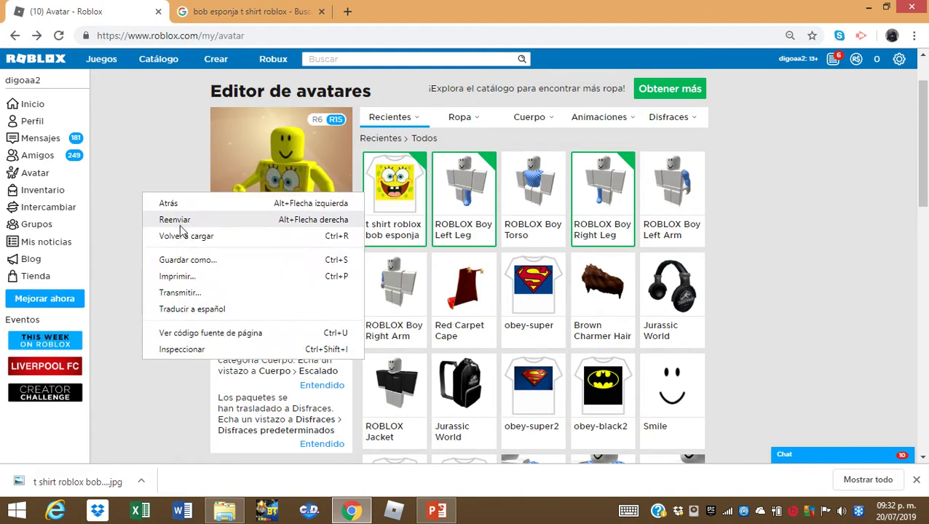
left_click(184, 233)
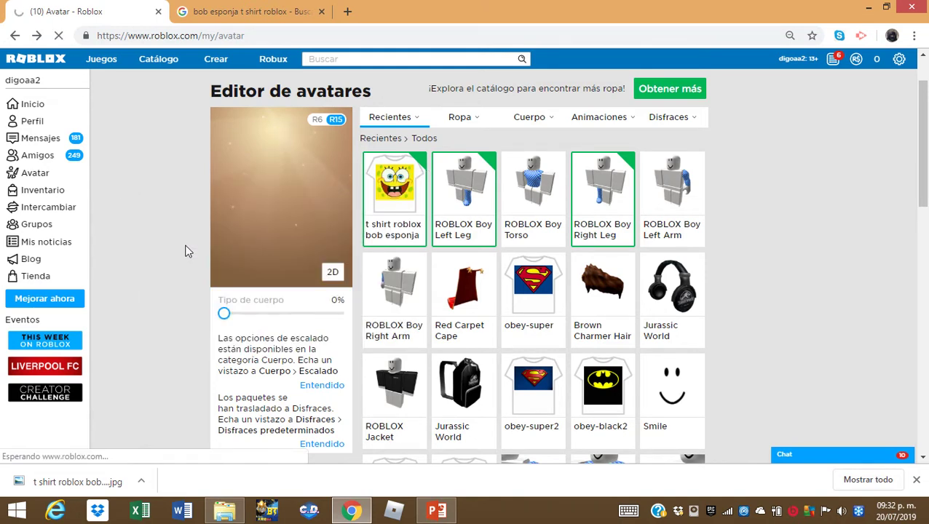
scroll(467, 232, "down", 4)
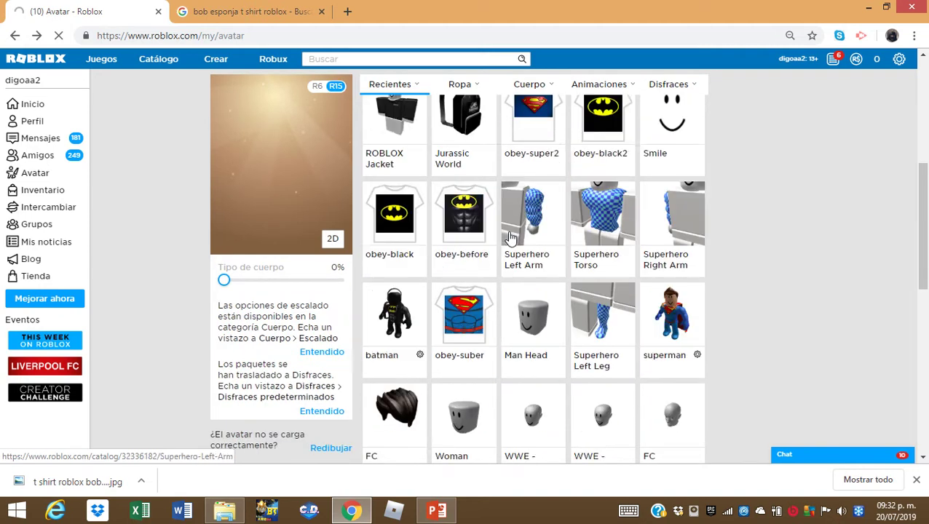
scroll(515, 238, "down", 2)
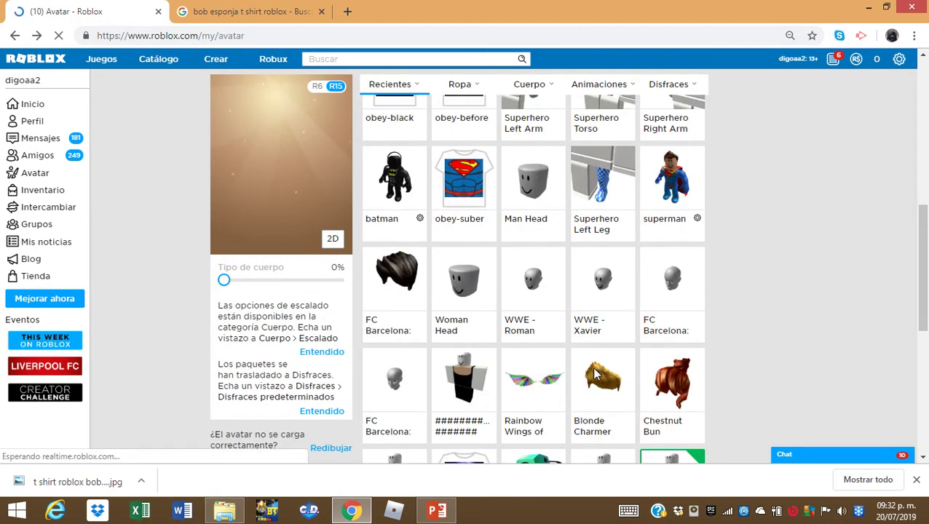
scroll(562, 394, "down", 3)
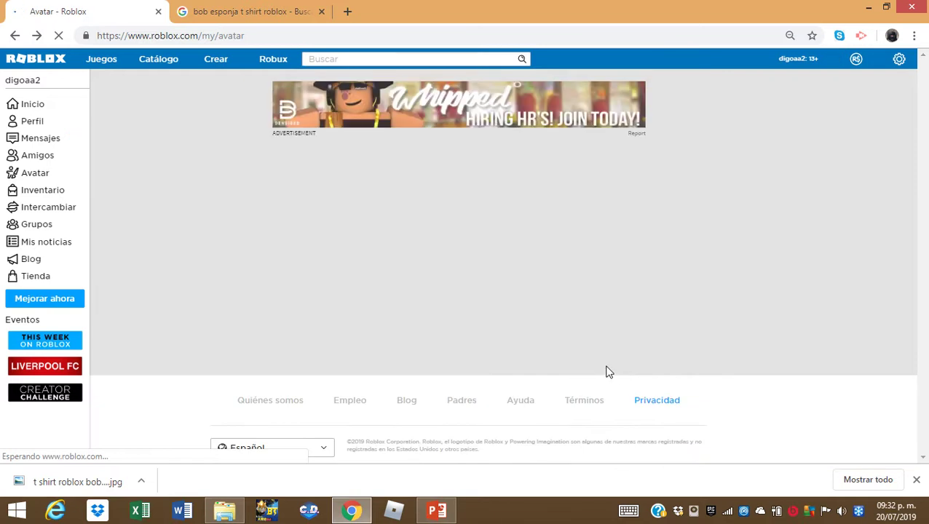
scroll(553, 328, "down", 2)
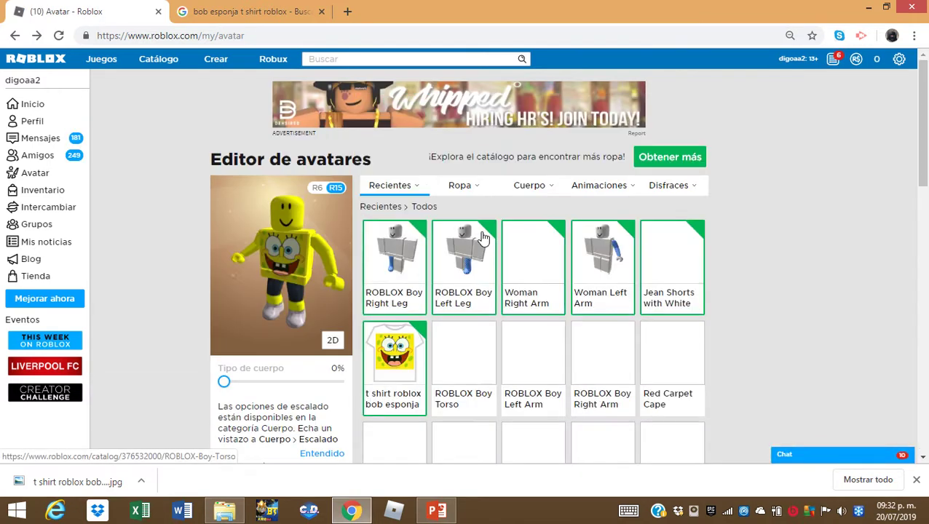
scroll(481, 291, "up", 2)
Show the back accessories (Traseros) under clothing and equip the DIY Golden Bloxy Wings on the avatar
mouse_move(473, 193)
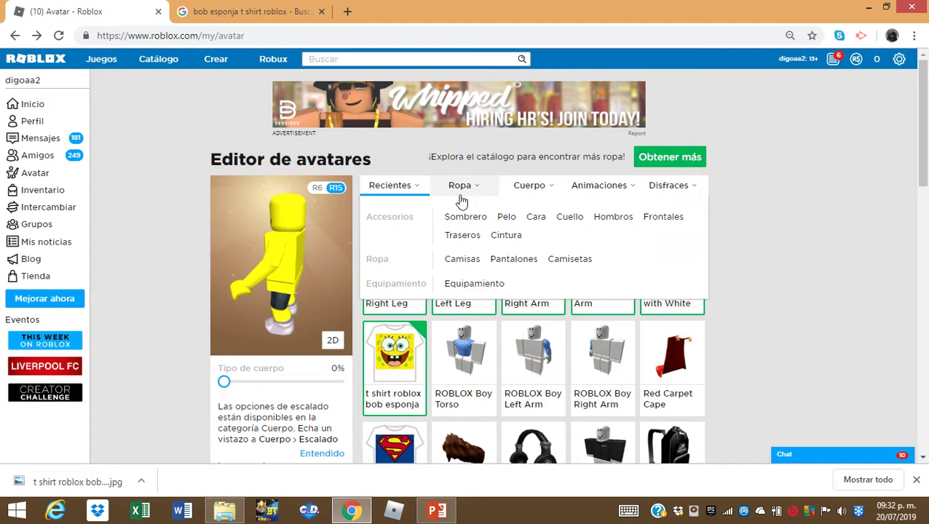
left_click(466, 237)
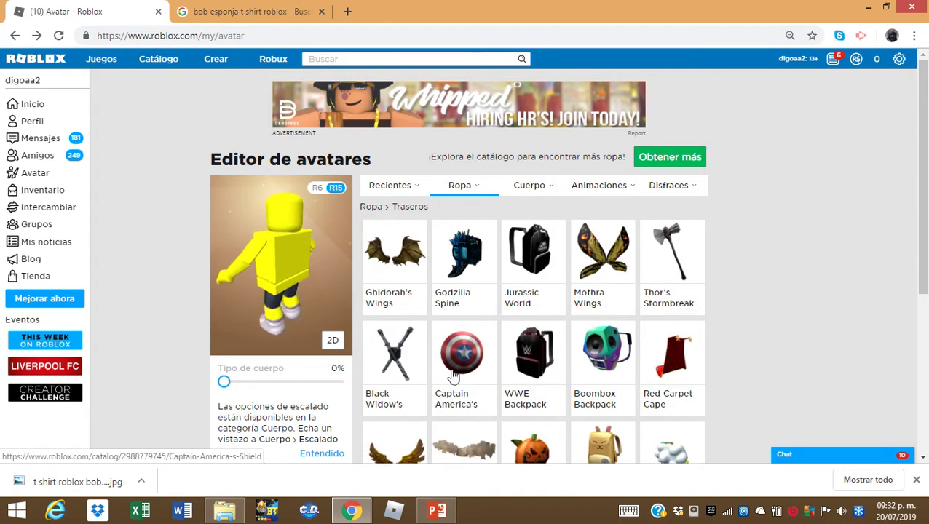
scroll(458, 343, "down", 2)
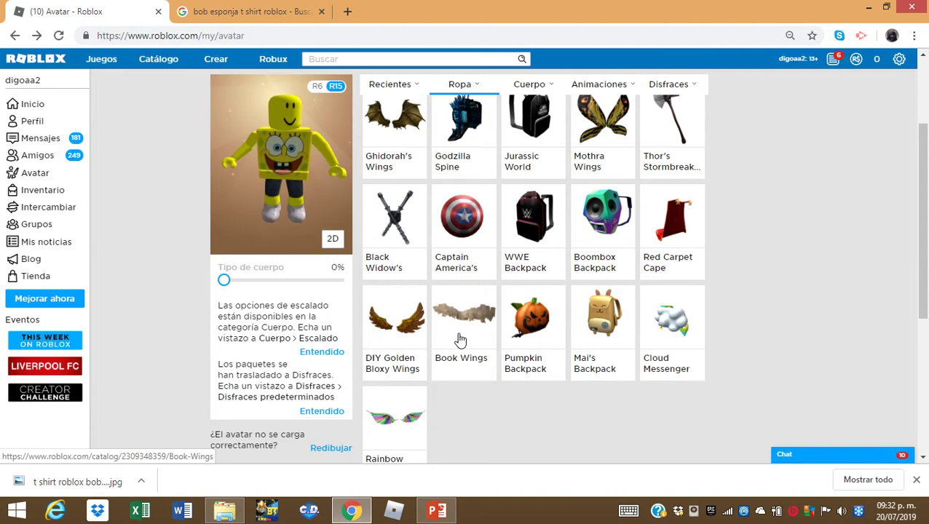
left_click(407, 320)
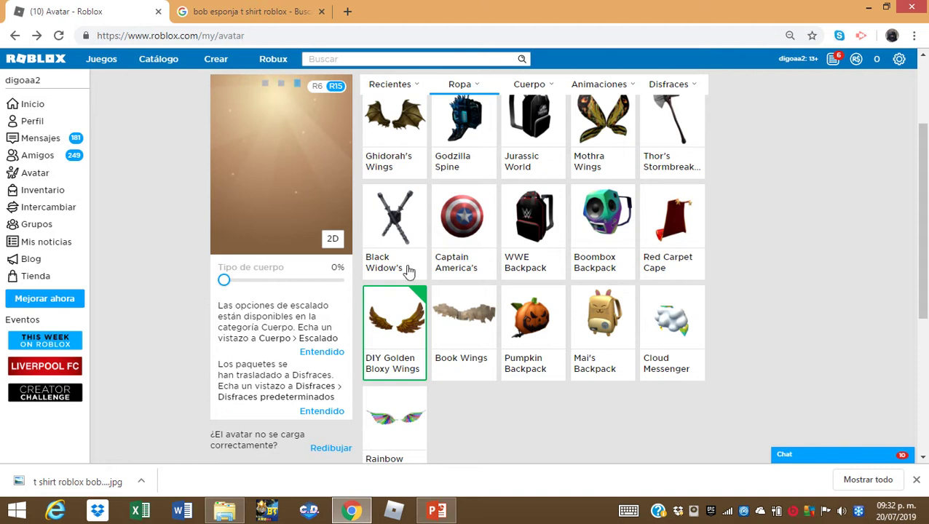
scroll(502, 211, "down", 3)
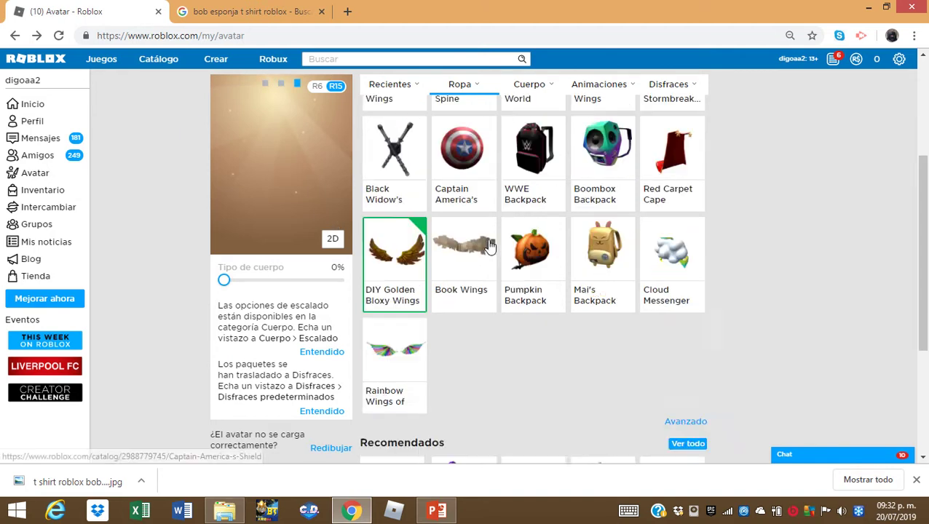